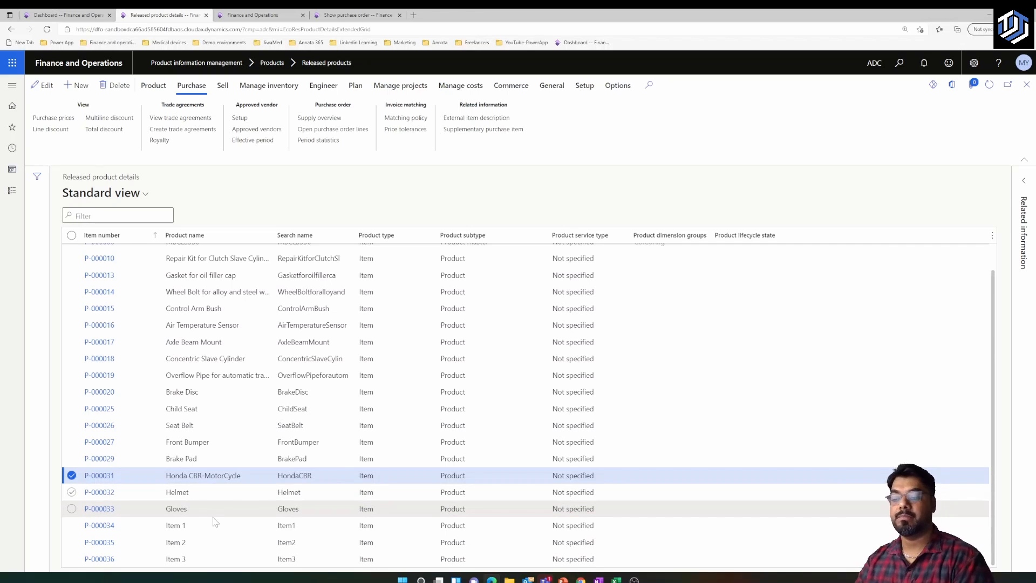
{"action": "left_click", "coordinate": [237, 476]}
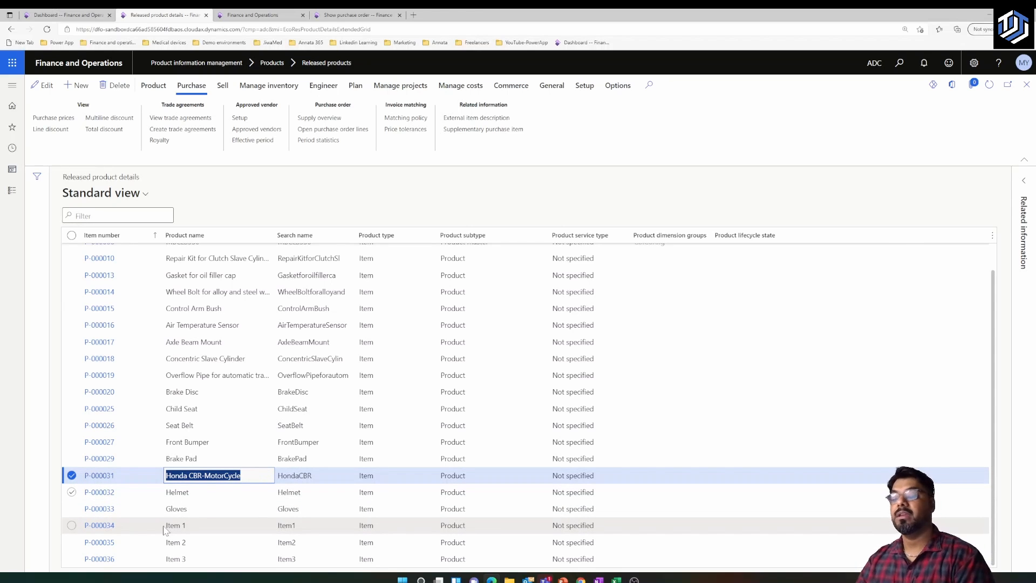
{"action": "left_click", "coordinate": [178, 493]}
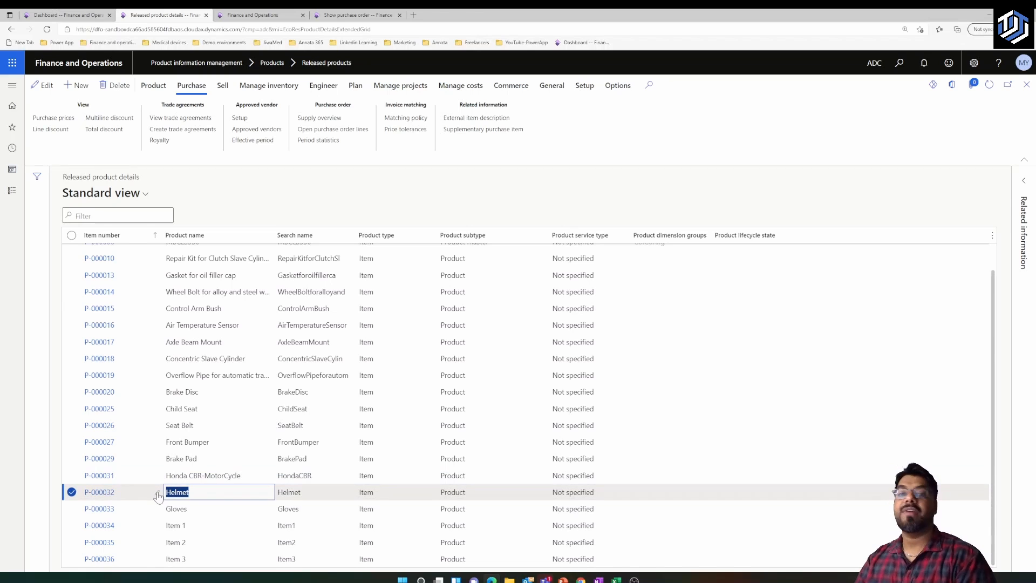
{"action": "left_click", "coordinate": [176, 509]}
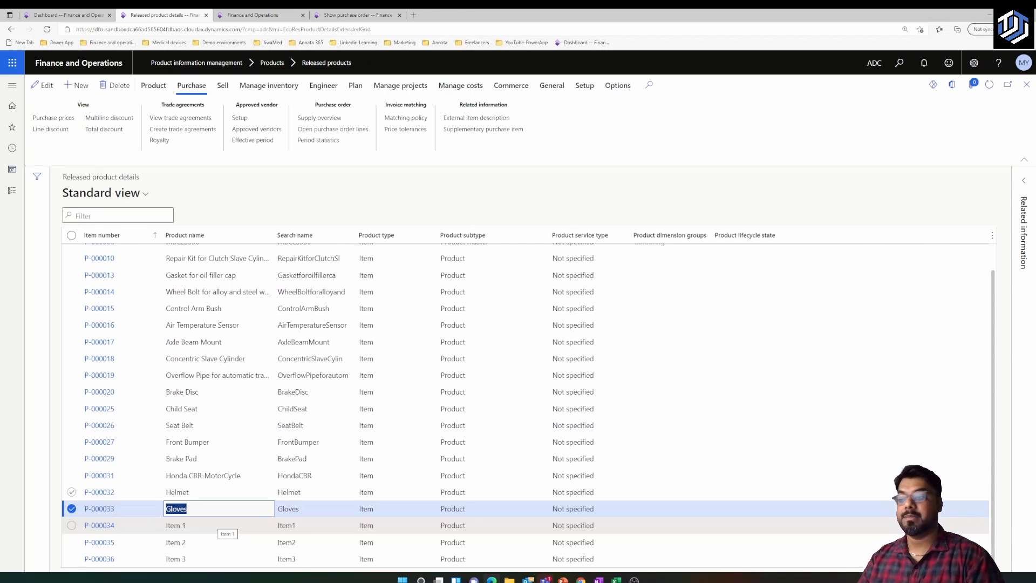
{"action": "key", "text": "Up"}
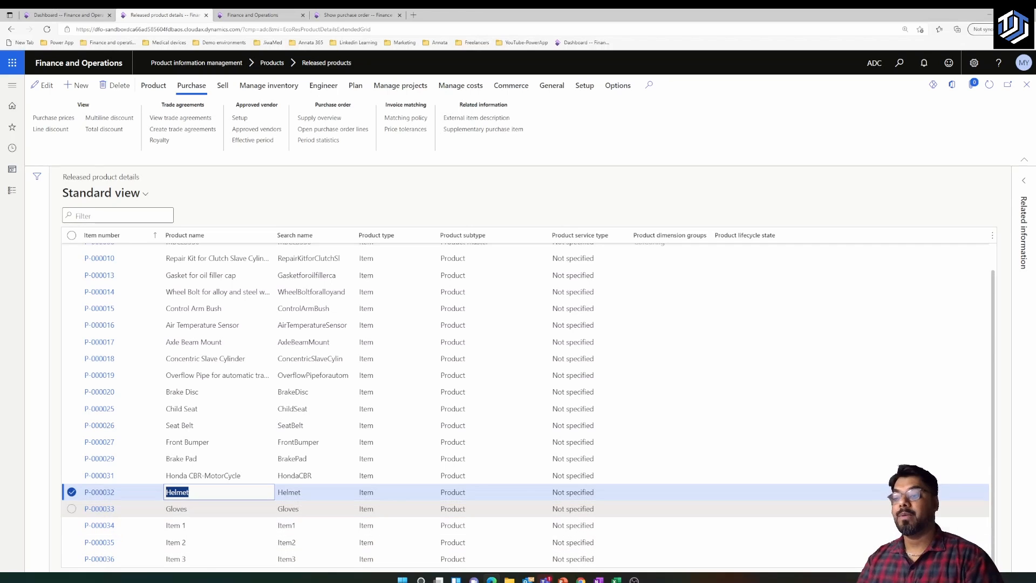
{"action": "left_click", "coordinate": [183, 509]}
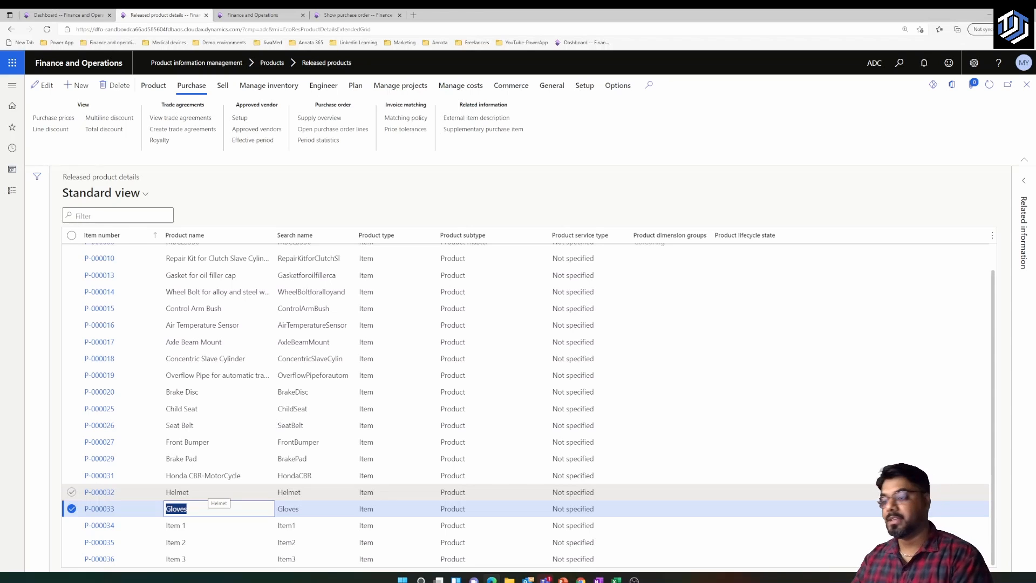
Open the supplementary purchase items of the Honda CBR-MotorCycle product (P-000031).
{"action": "key", "text": "Up"}
{"action": "key", "text": "Up"}
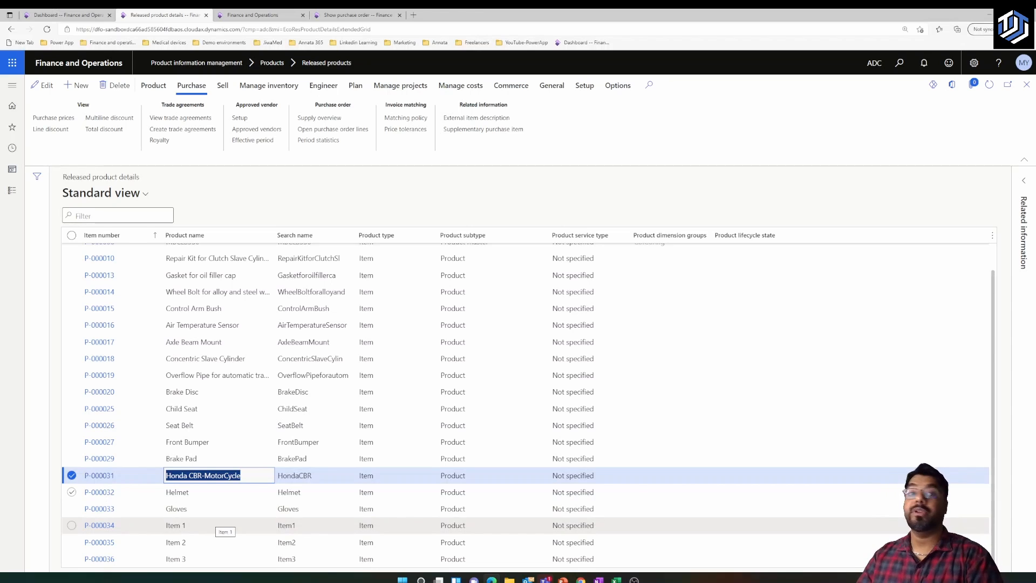
{"action": "left_click", "coordinate": [193, 87]}
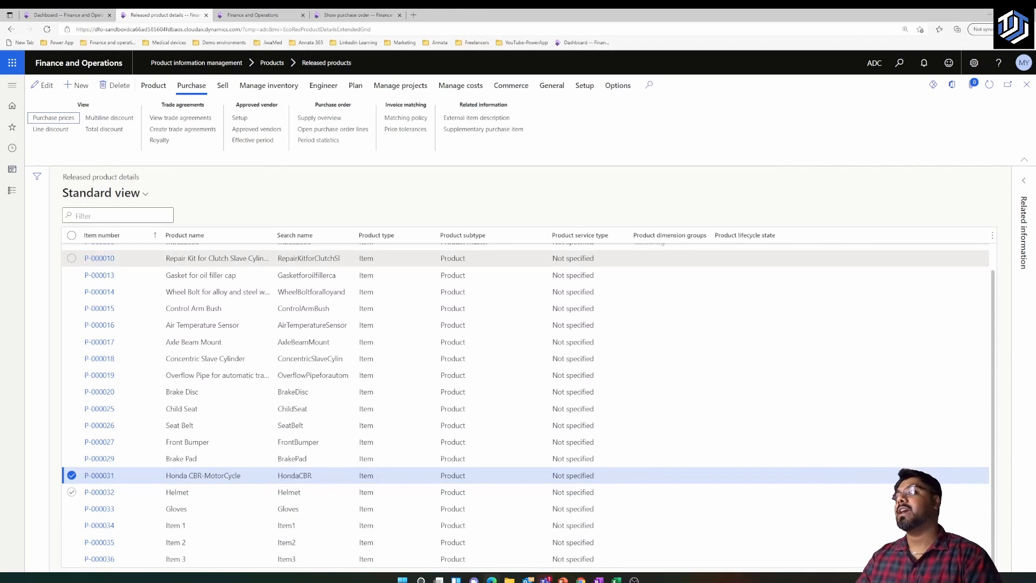
{"action": "left_click", "coordinate": [482, 129]}
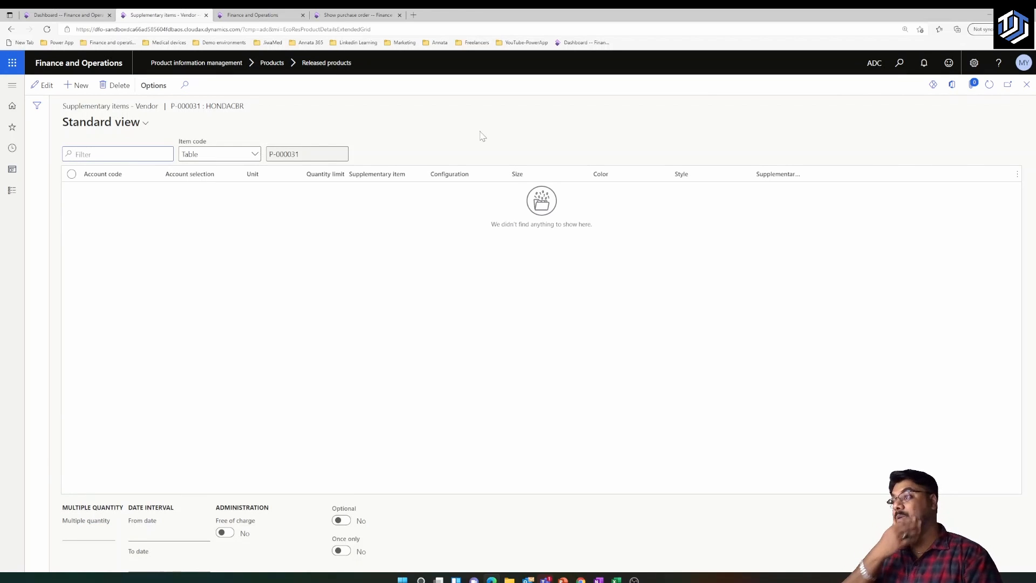
Create a supplementary item record for the motorcycle with the account code All so it applies to every vendor.
{"action": "left_click", "coordinate": [81, 86]}
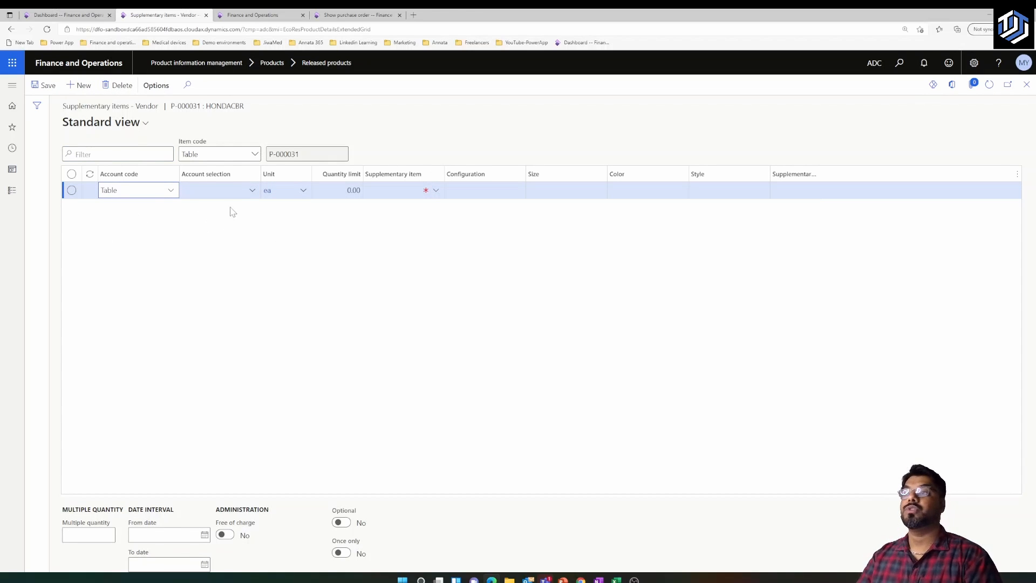
{"action": "left_click", "coordinate": [251, 193]}
{"action": "left_click", "coordinate": [252, 192]}
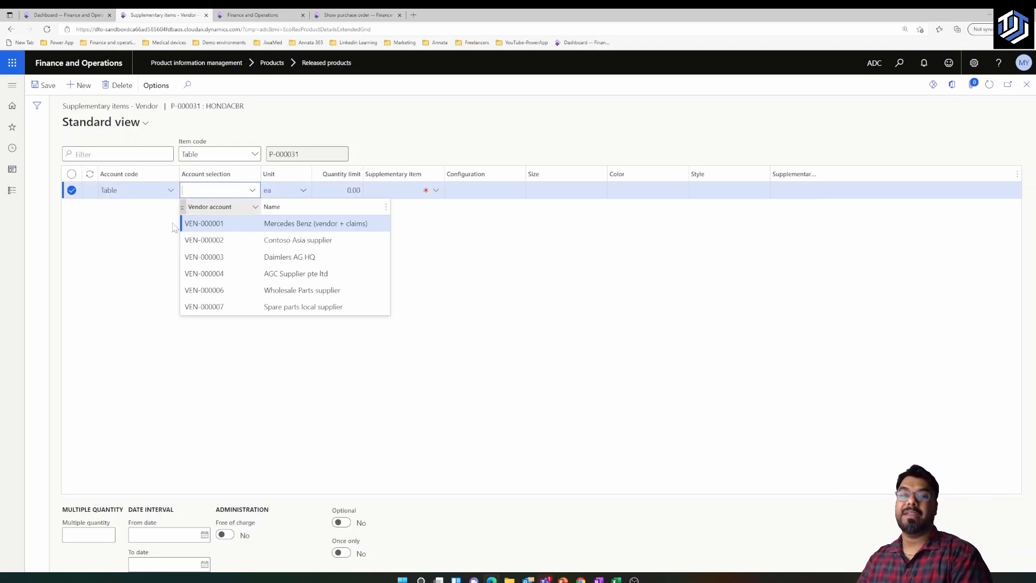
{"action": "left_click", "coordinate": [141, 239]}
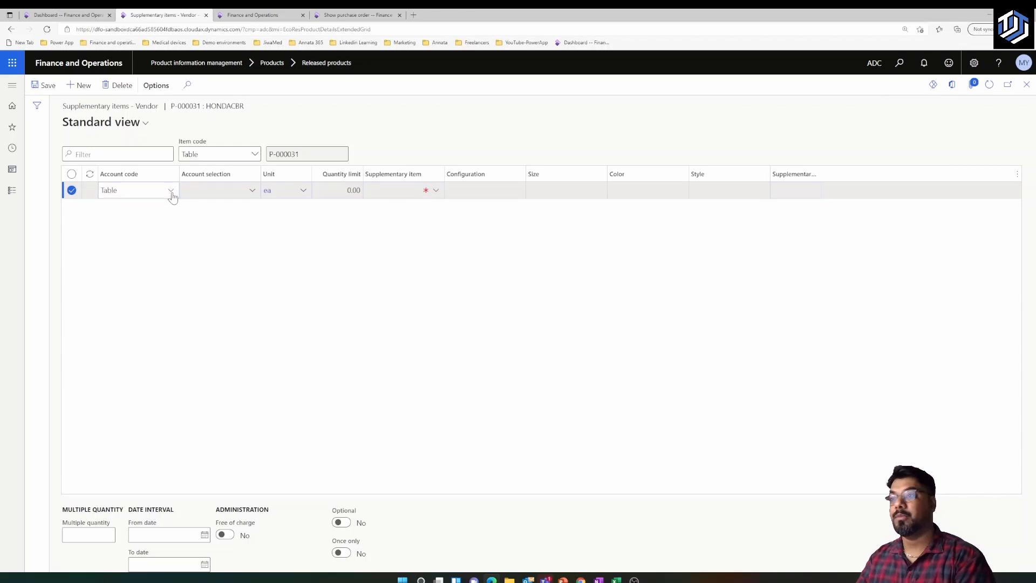
{"action": "left_click", "coordinate": [171, 190]}
{"action": "left_click", "coordinate": [132, 246]}
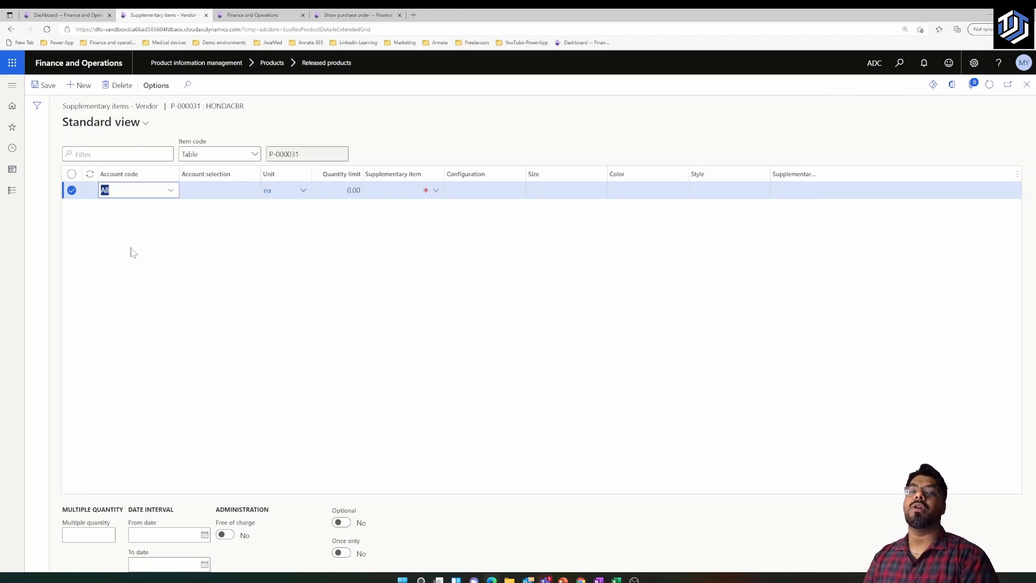
{"action": "left_click", "coordinate": [192, 283]}
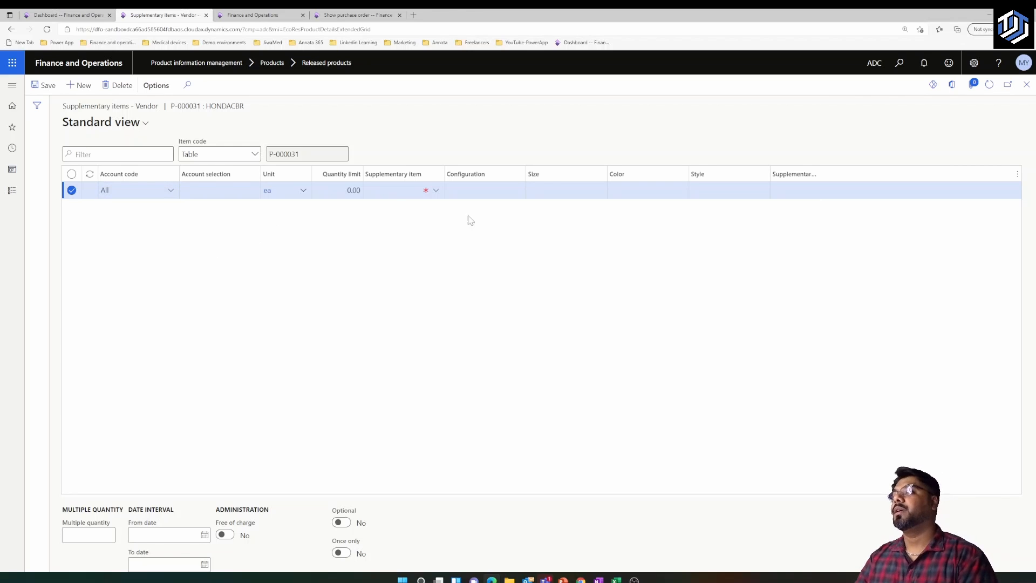
Choose the Helmet, P-000032, as the supplementary item on the new line.
{"action": "left_click", "coordinate": [434, 198]}
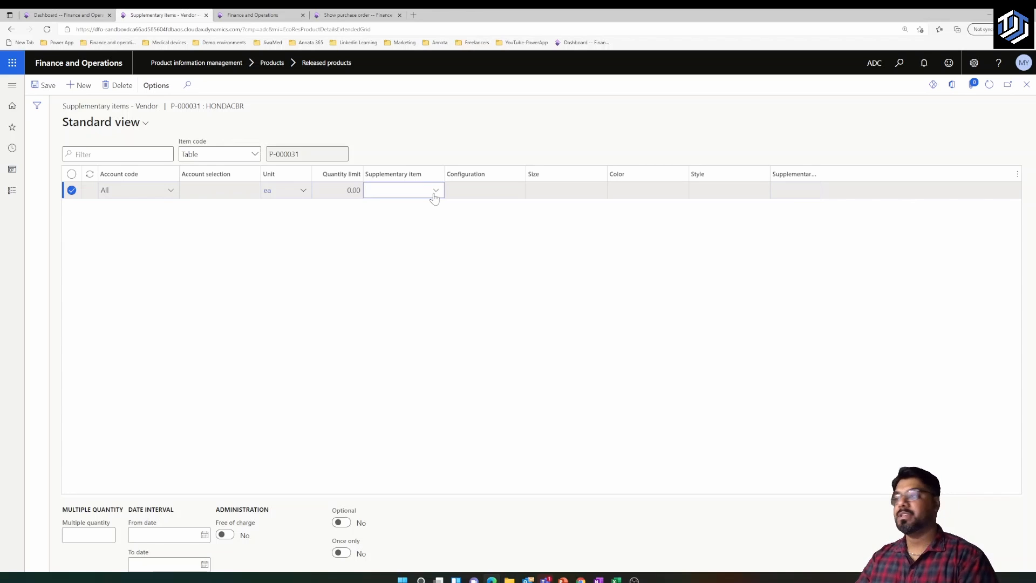
{"action": "left_click", "coordinate": [435, 192]}
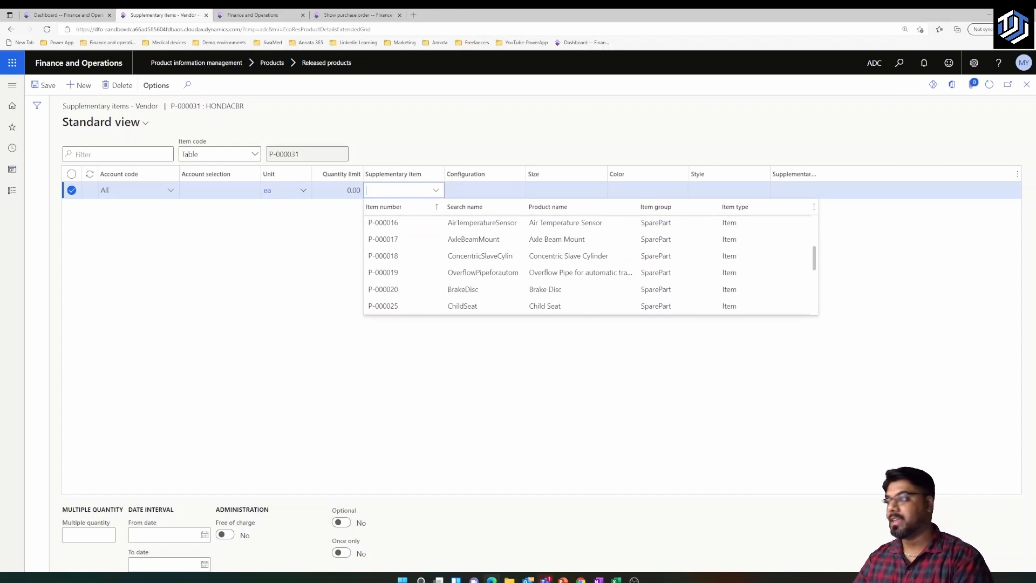
{"action": "scroll", "coordinate": [403, 257], "scroll_direction": "down", "scroll_amount": 3}
{"action": "scroll", "coordinate": [404, 256], "scroll_direction": "up", "scroll_amount": 1}
{"action": "left_click", "coordinate": [384, 291]}
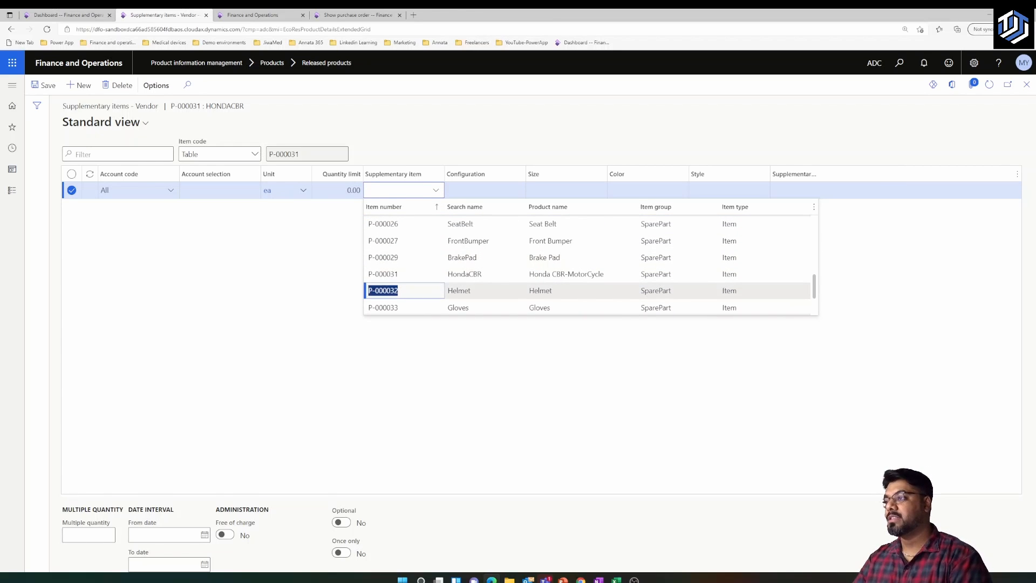
{"action": "left_click", "coordinate": [428, 296]}
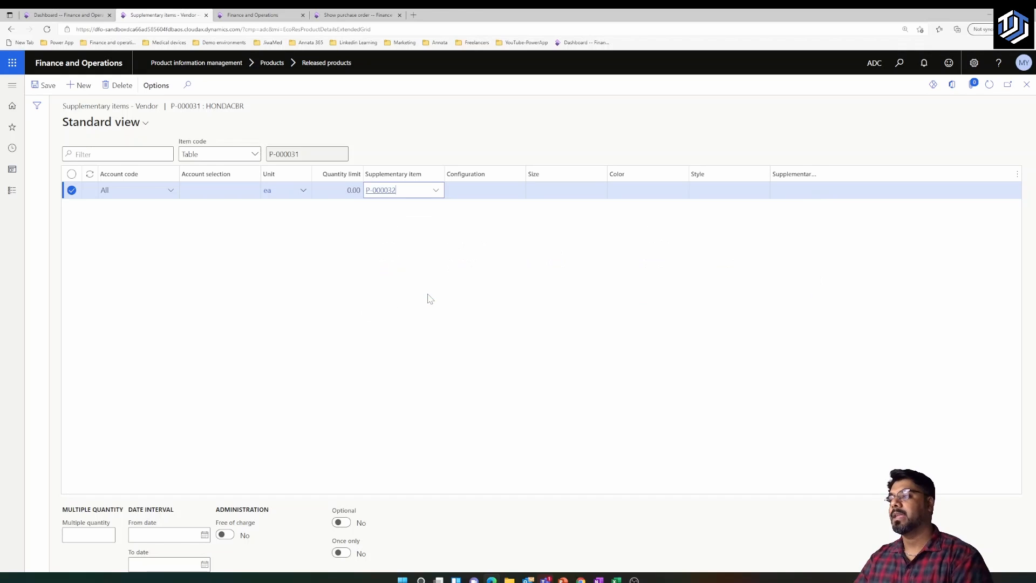
Set the quantity limit of the helmet line to 1.
{"action": "left_click", "coordinate": [349, 190]}
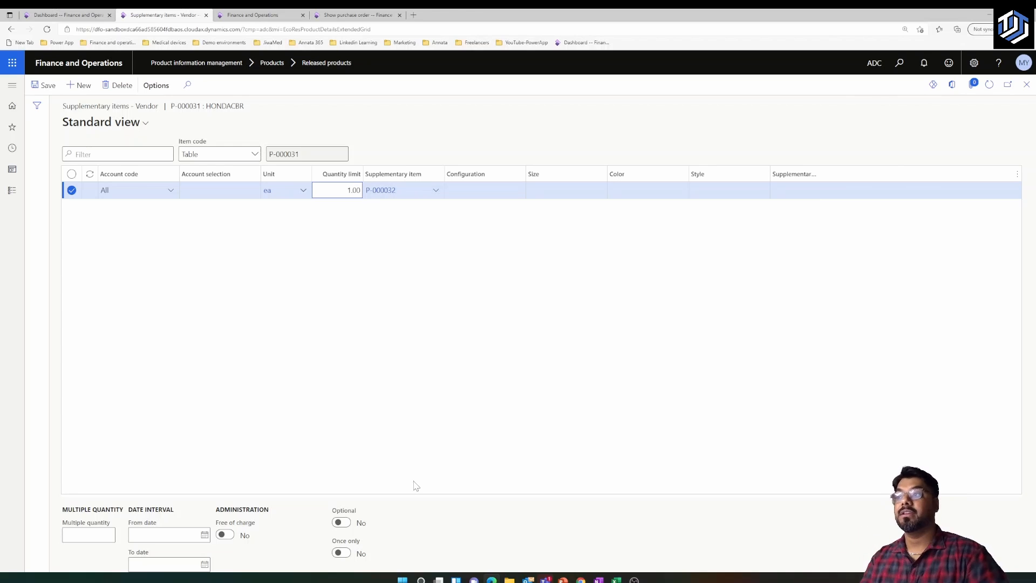
{"action": "left_click", "coordinate": [417, 454]}
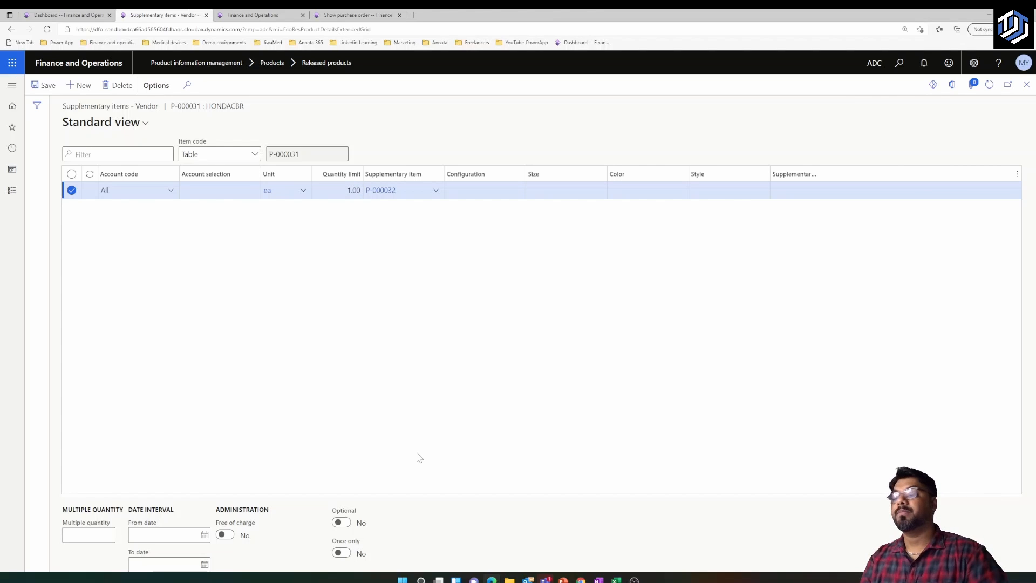
{"action": "left_click", "coordinate": [339, 191]}
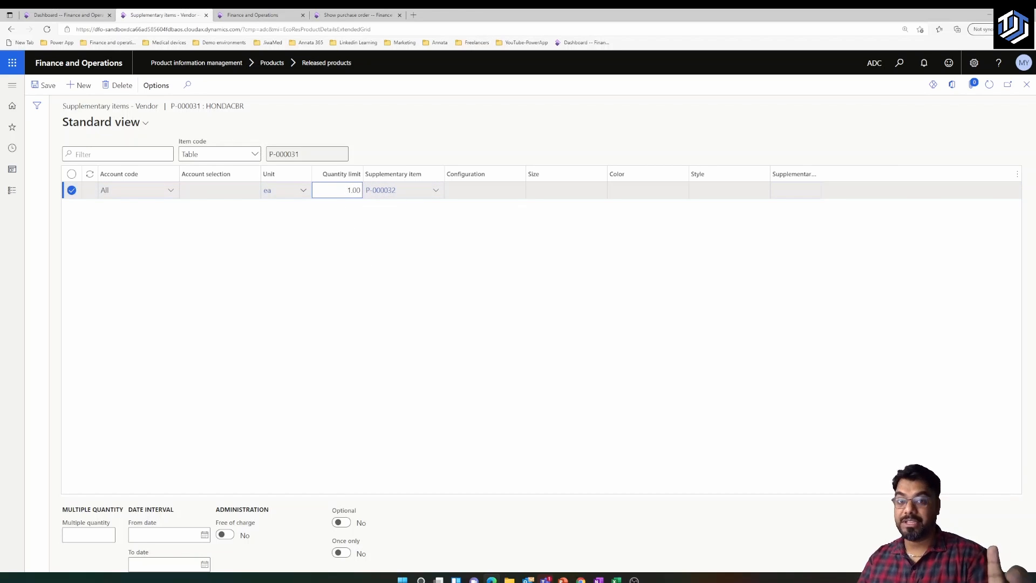
{"action": "left_click", "coordinate": [411, 190]}
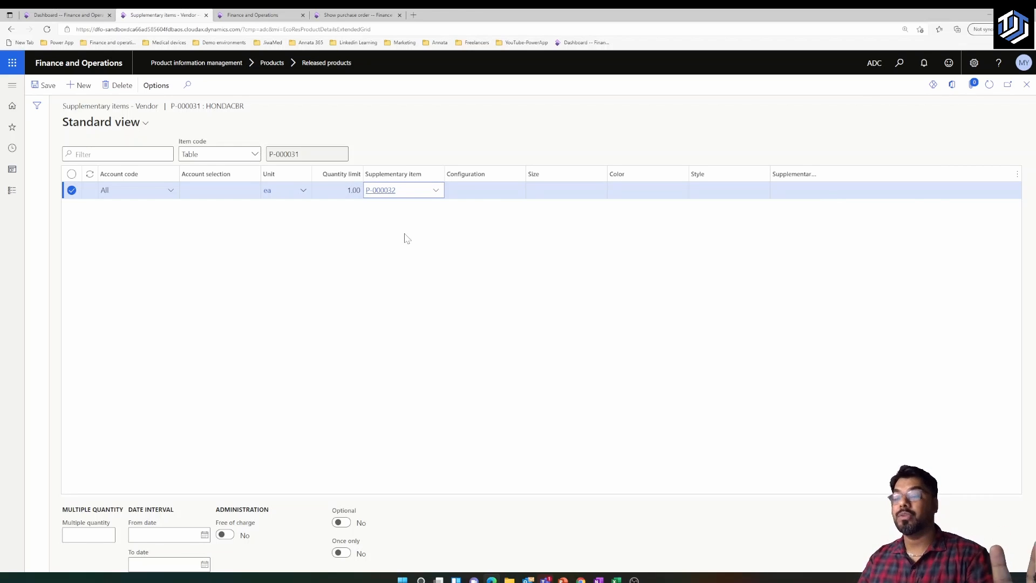
Set the helmet line's supplementary quantity to 2 and mark the item as free of charge.
{"action": "left_click", "coordinate": [812, 190]}
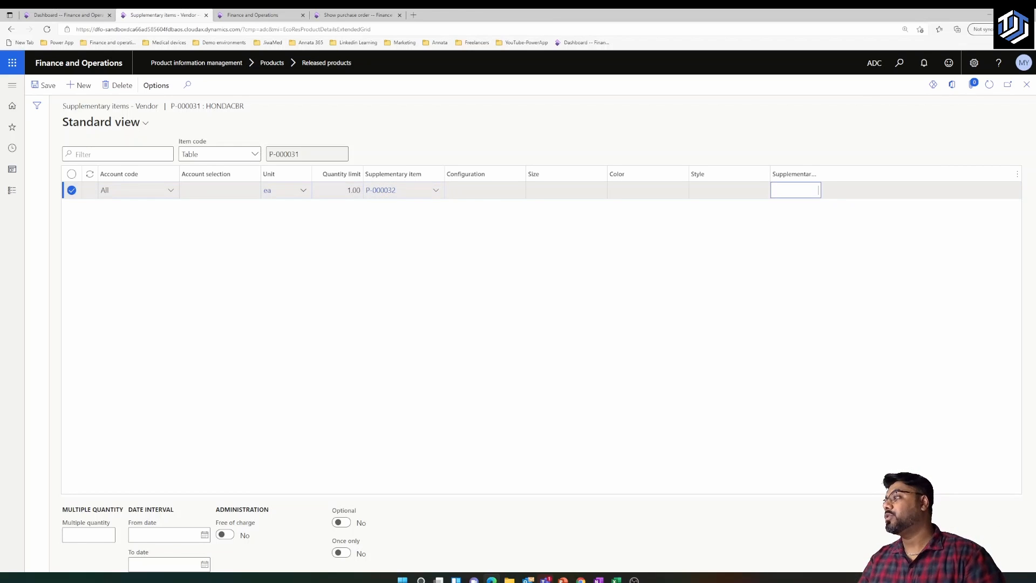
{"action": "type", "text": "2"}
{"action": "left_click", "coordinate": [762, 296]}
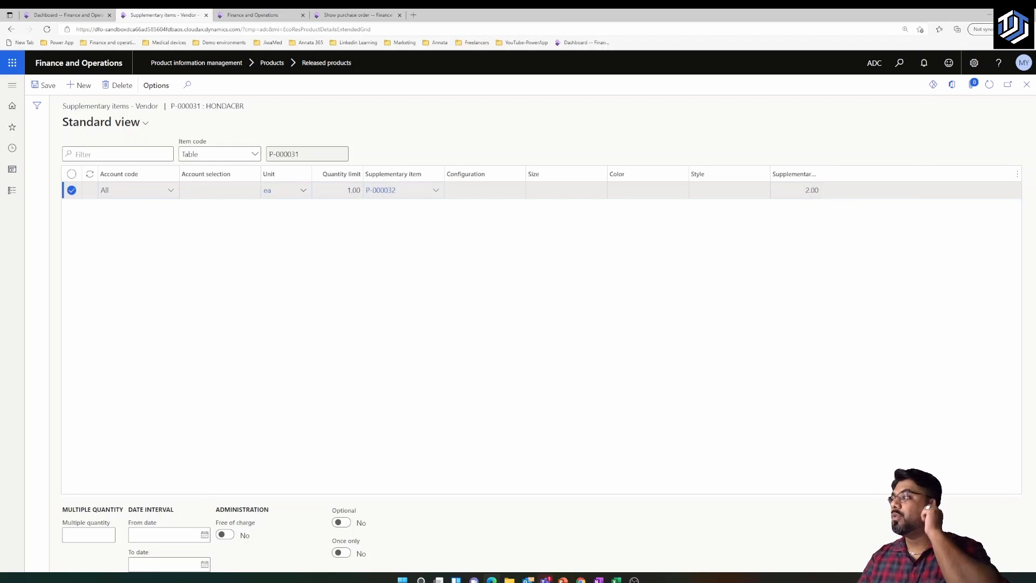
{"action": "left_click", "coordinate": [810, 190]}
{"action": "left_click", "coordinate": [763, 283]}
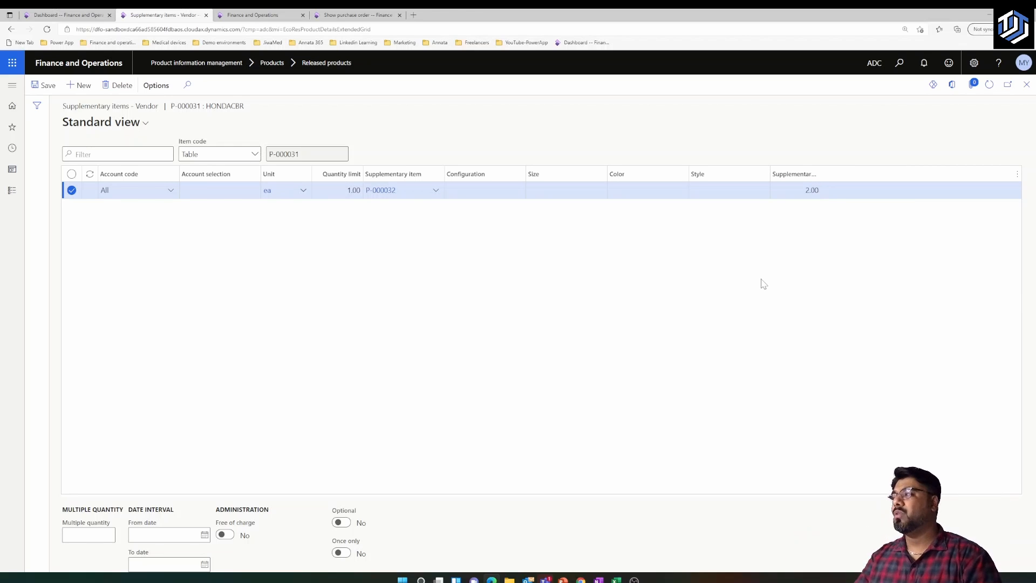
{"action": "left_click", "coordinate": [810, 190]}
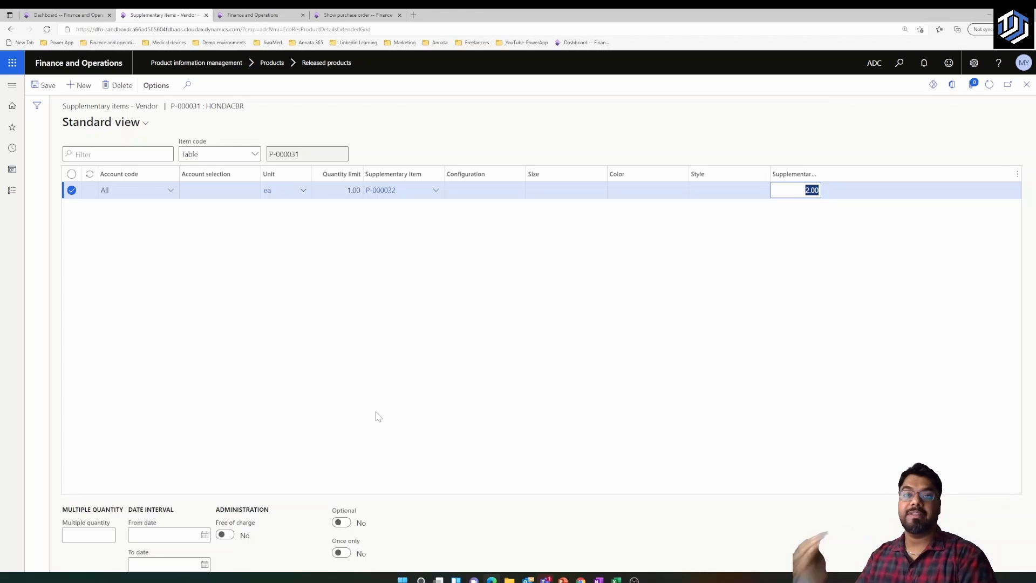
{"action": "left_click", "coordinate": [394, 378]}
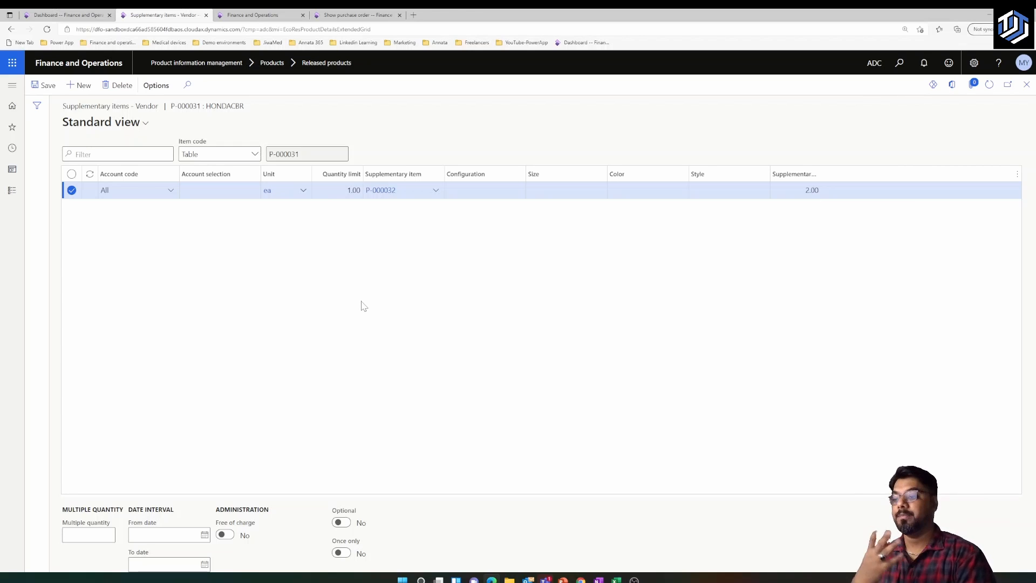
{"action": "left_click", "coordinate": [226, 537]}
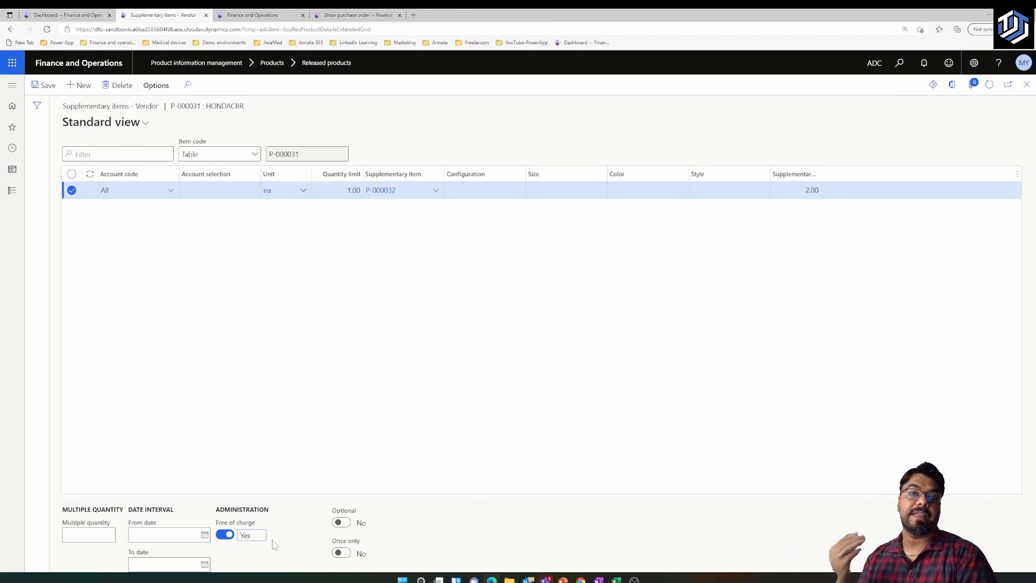
Add a second supplementary line with account code All and the Gloves, P-000033, as its supplementary item.
{"action": "left_click", "coordinate": [80, 85]}
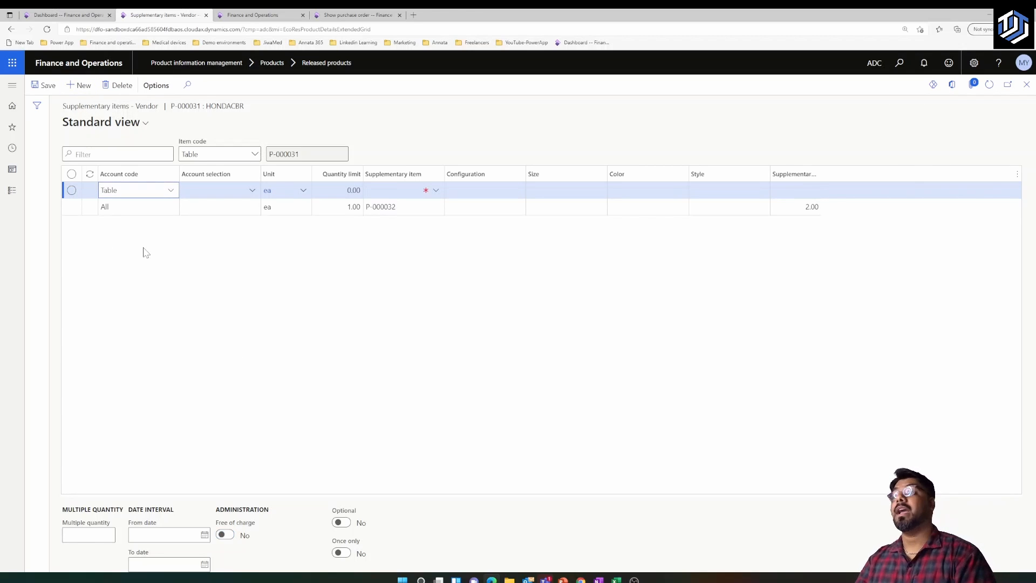
{"action": "left_click", "coordinate": [171, 190]}
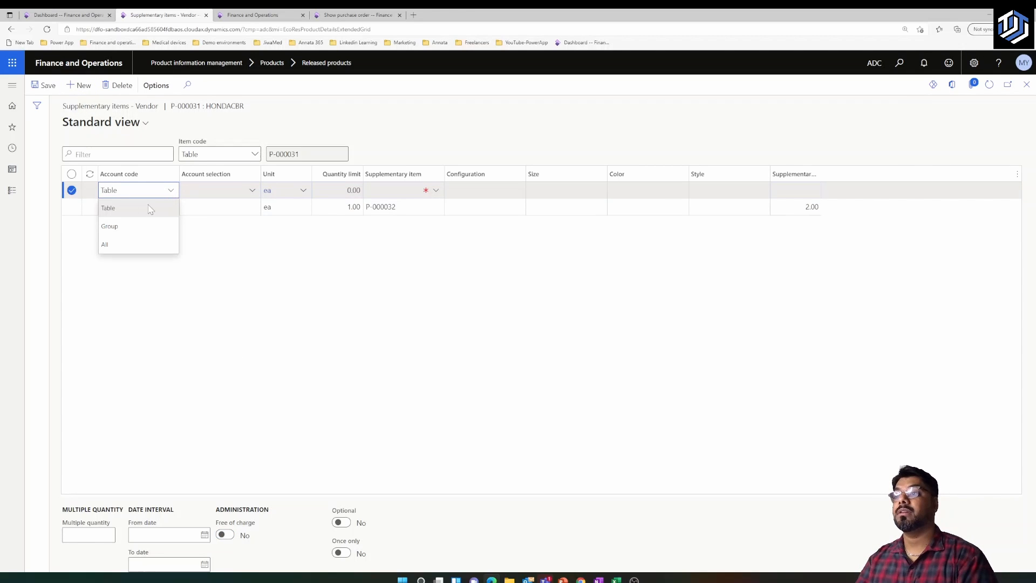
{"action": "left_click", "coordinate": [127, 251]}
{"action": "left_click", "coordinate": [436, 192]}
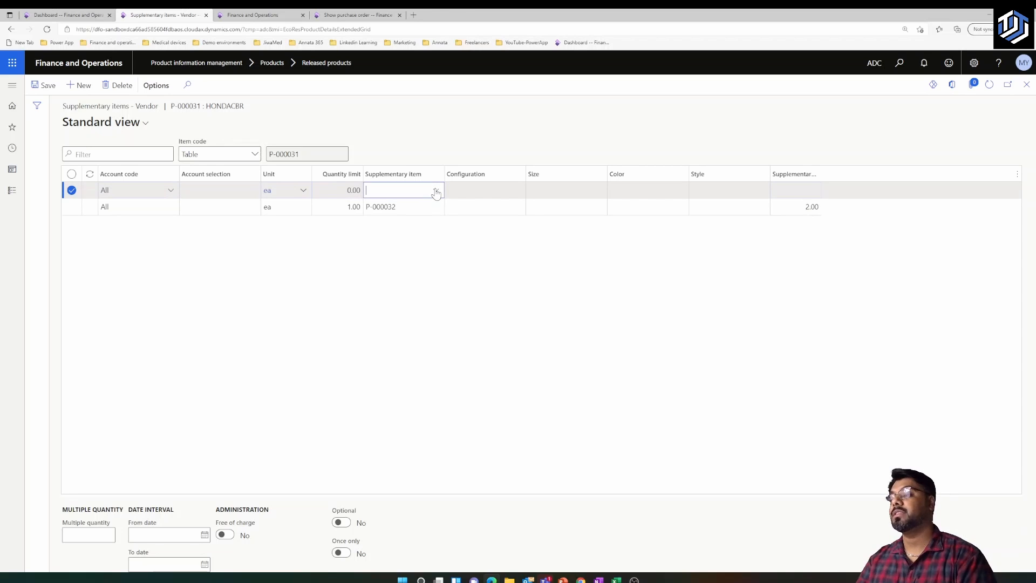
{"action": "left_click", "coordinate": [437, 192]}
{"action": "scroll", "coordinate": [539, 259], "scroll_direction": "down", "scroll_amount": 5}
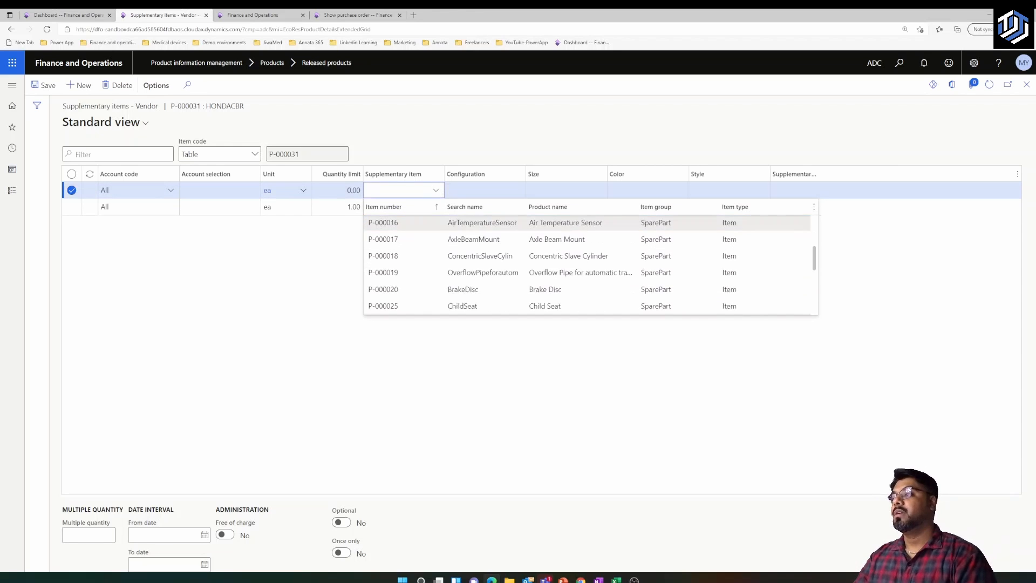
{"action": "left_click", "coordinate": [384, 258]}
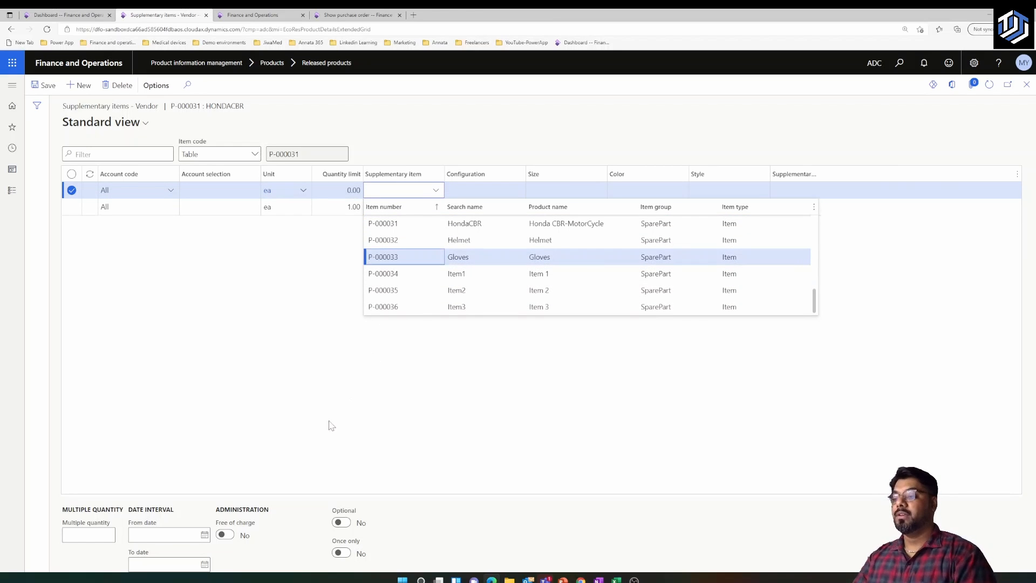
Mark the gloves line as free of charge and set its quantity limit to 1.
{"action": "left_click", "coordinate": [233, 538]}
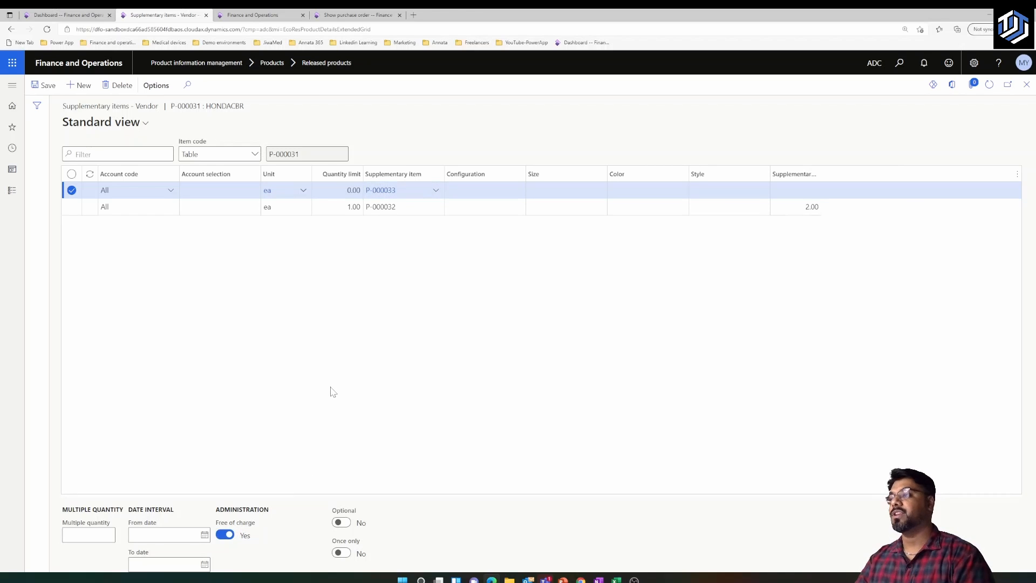
{"action": "left_click", "coordinate": [348, 190]}
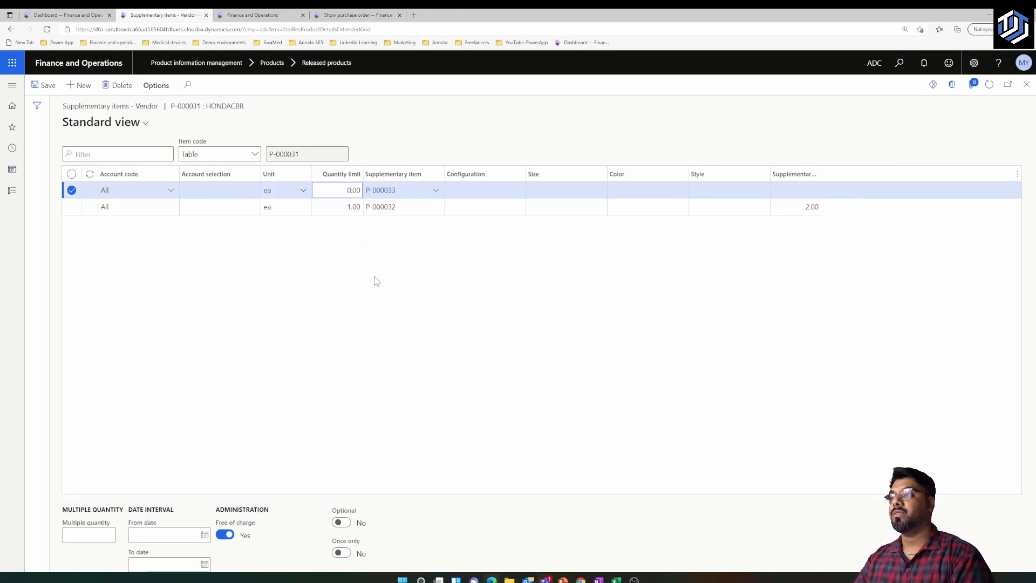
{"action": "key", "text": "BackSpace"}
{"action": "type", "text": "1"}
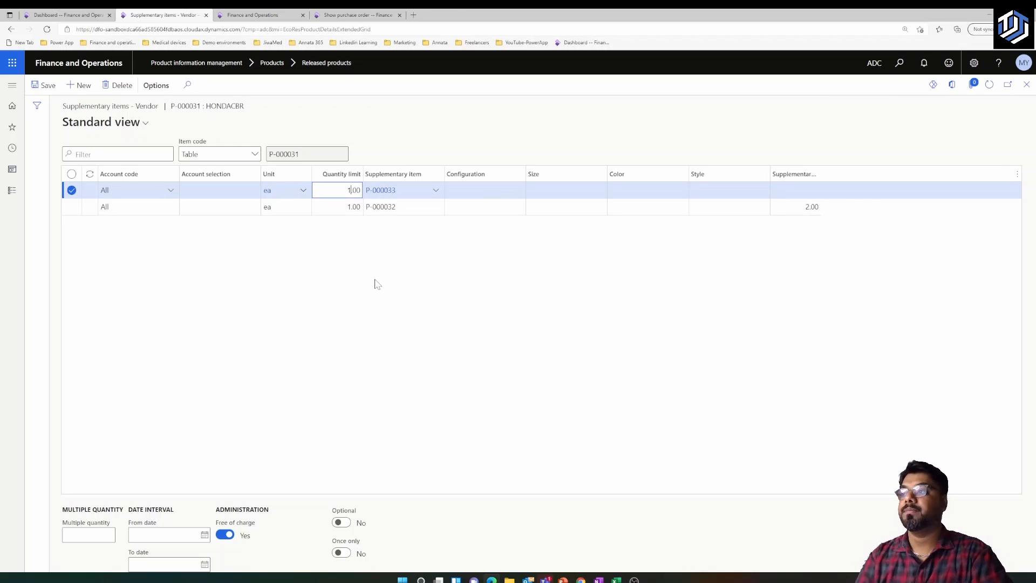
Set the gloves line's supplementary quantity to 1 and save the supplementary items.
{"action": "key", "text": "Tab"}
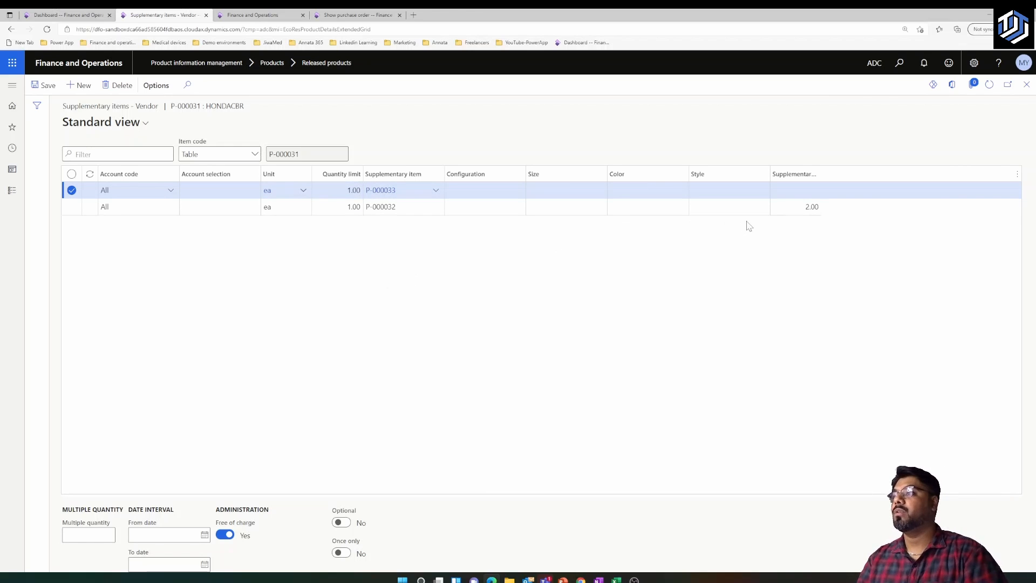
{"action": "left_click", "coordinate": [795, 190]}
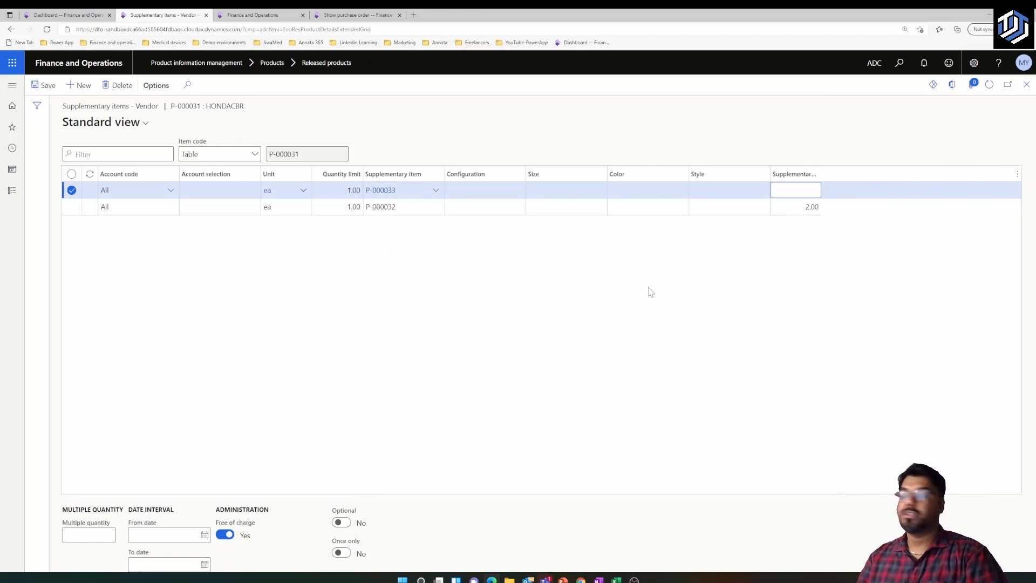
{"action": "type", "text": "1"}
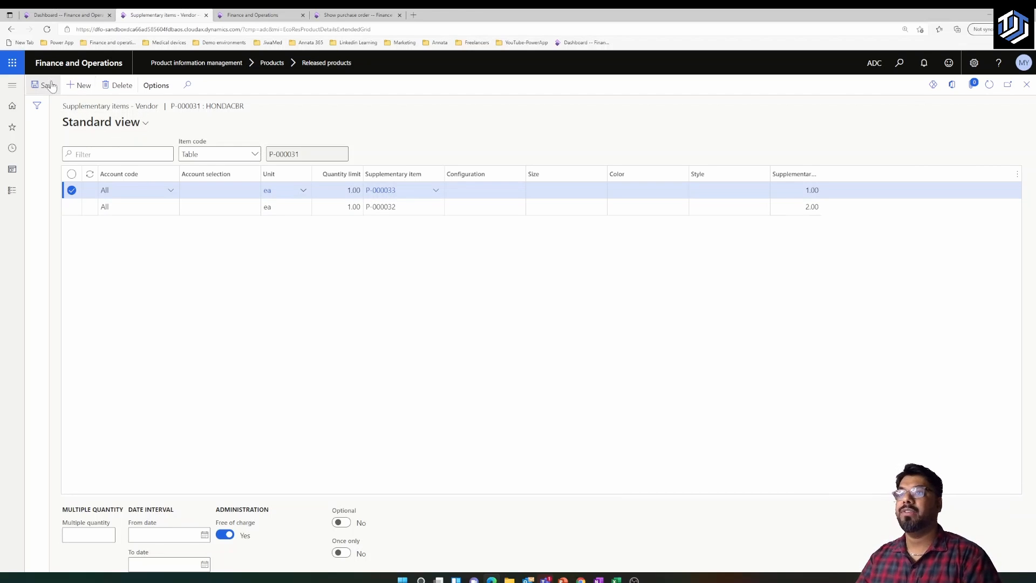
{"action": "left_click", "coordinate": [309, 292]}
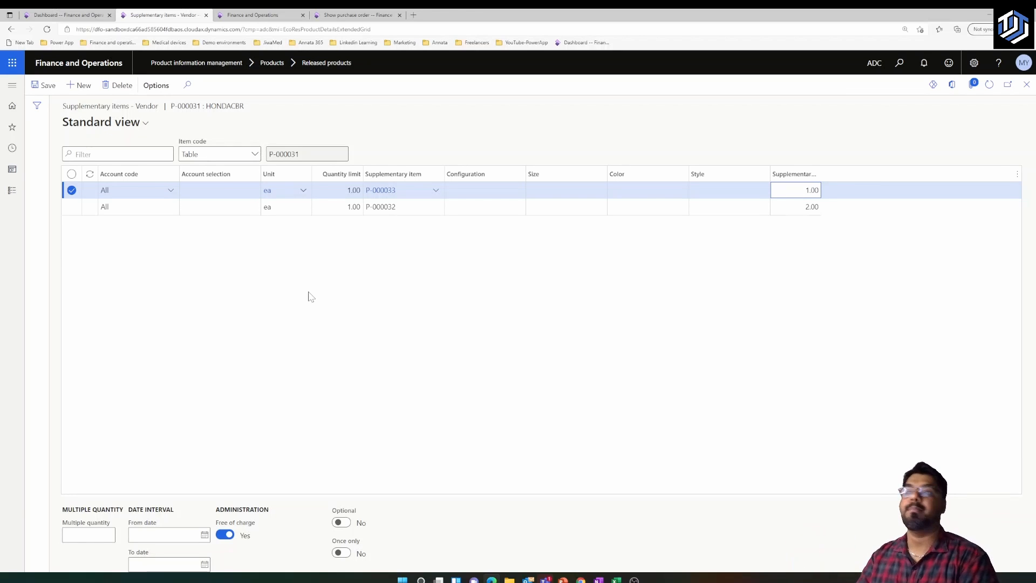
{"action": "left_click", "coordinate": [308, 292]}
{"action": "left_click", "coordinate": [44, 85]}
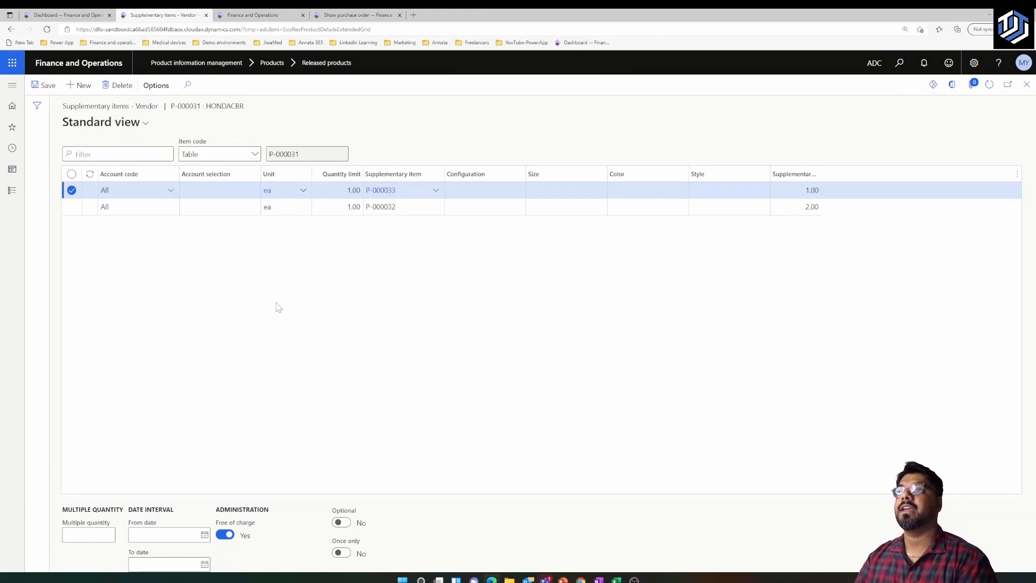
From the dashboard in the other browser tab, keep the session active and open All purchase orders under Procurement and sourcing.
{"action": "left_click", "coordinate": [76, 15]}
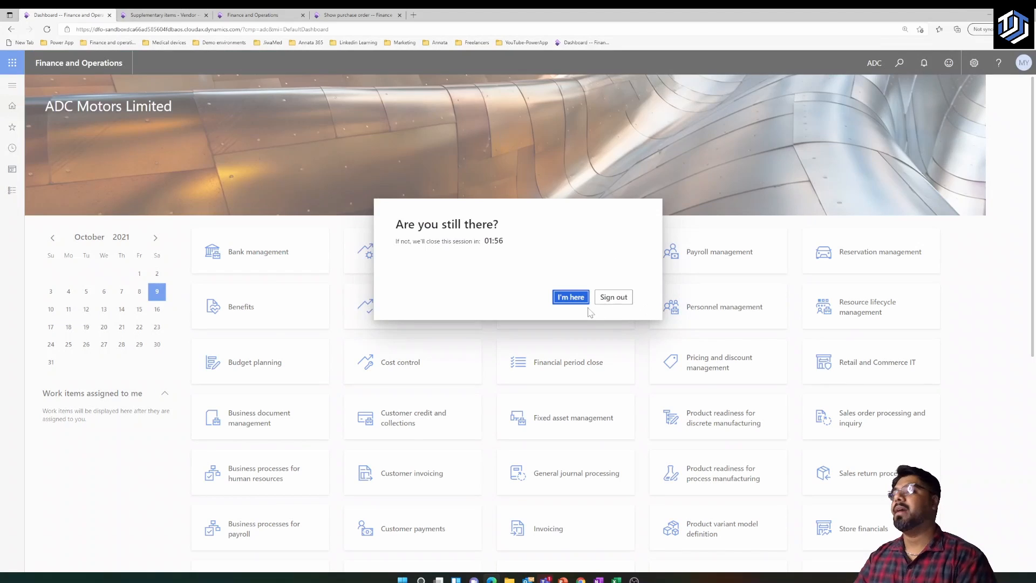
{"action": "left_click", "coordinate": [570, 297]}
{"action": "left_click", "coordinate": [12, 85]}
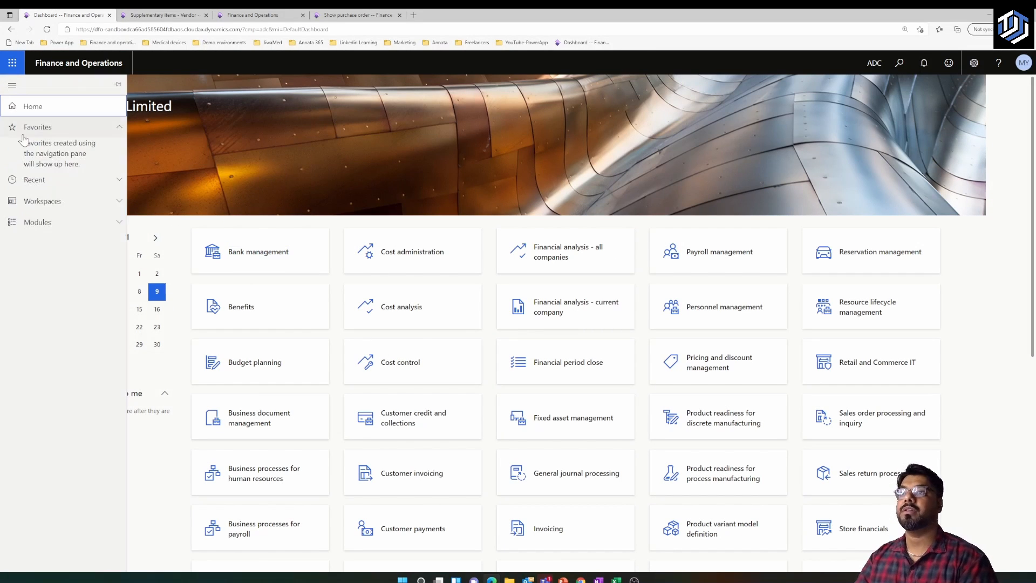
{"action": "left_click", "coordinate": [51, 230]}
{"action": "scroll", "coordinate": [41, 282], "scroll_direction": "down", "scroll_amount": 5}
{"action": "scroll", "coordinate": [41, 282], "scroll_direction": "down", "scroll_amount": 2}
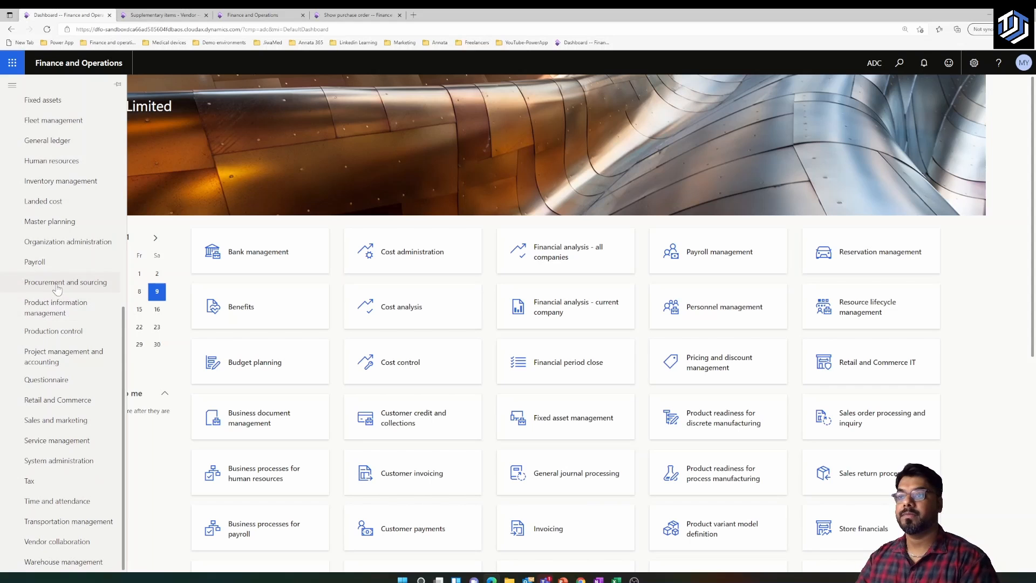
{"action": "left_click", "coordinate": [59, 282]}
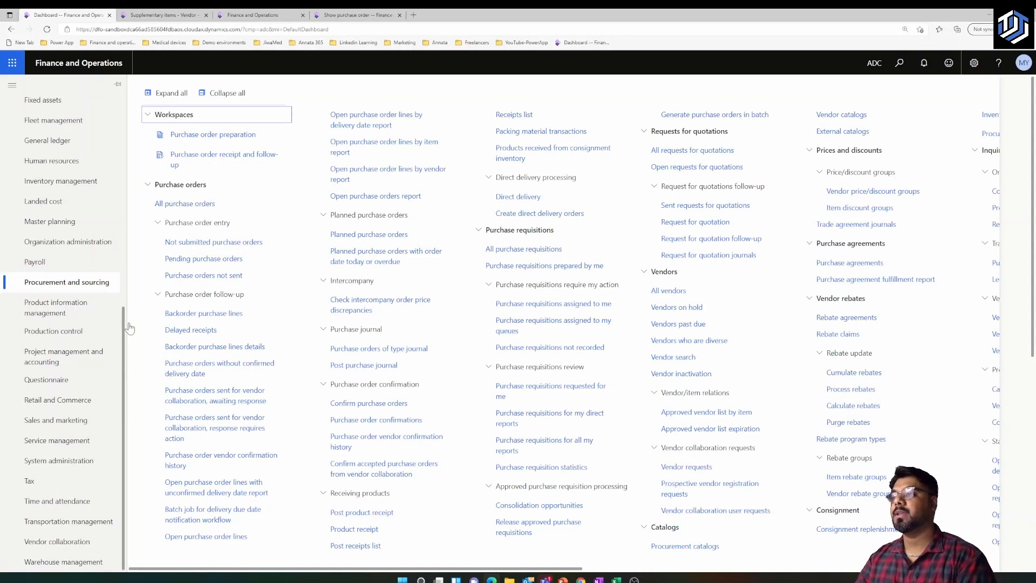
{"action": "left_click", "coordinate": [184, 205]}
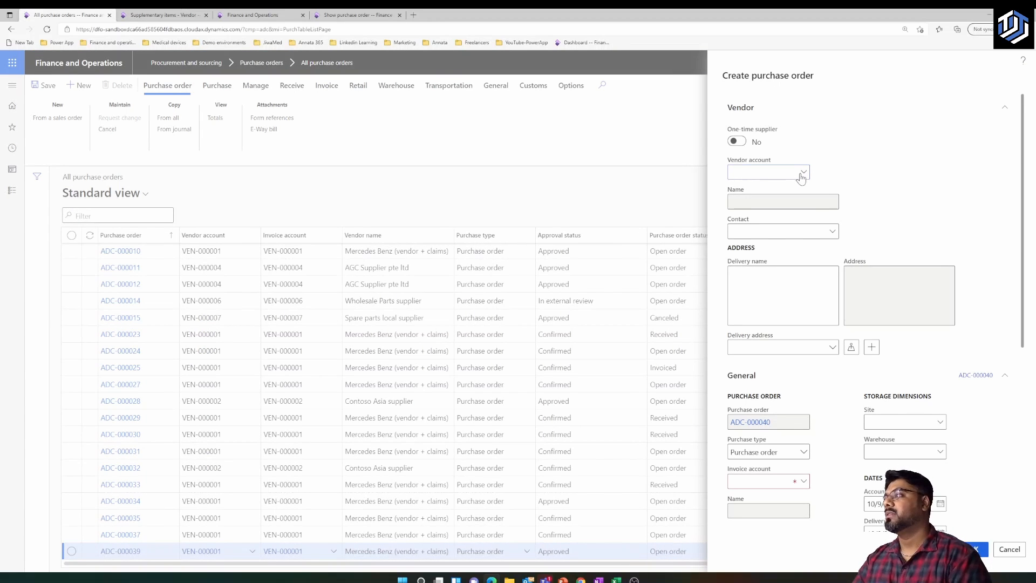
Create a new purchase order for the Contoso Asia supplier with warehouse CS.
{"action": "left_click", "coordinate": [804, 173]}
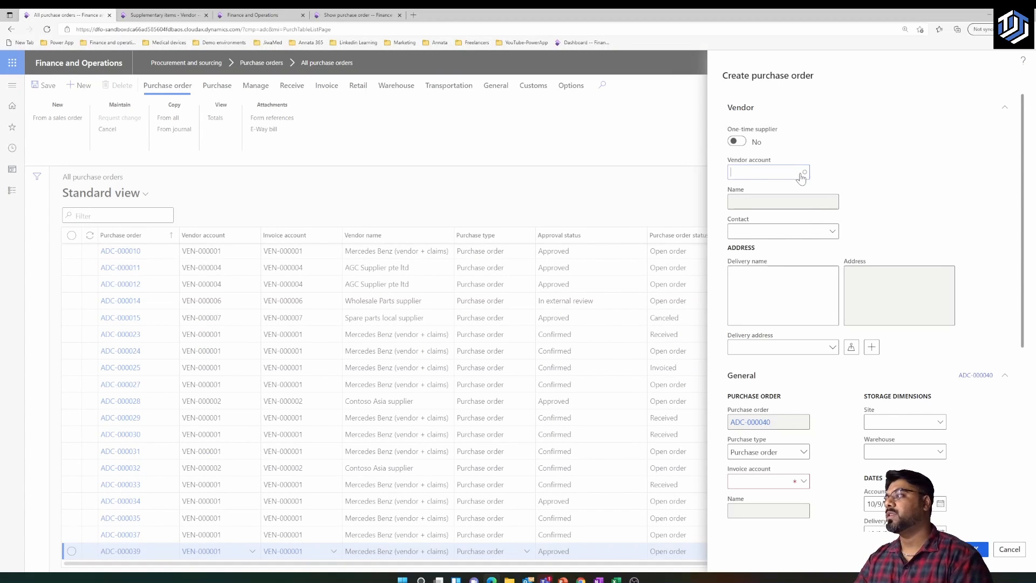
{"action": "left_click", "coordinate": [183, 222]}
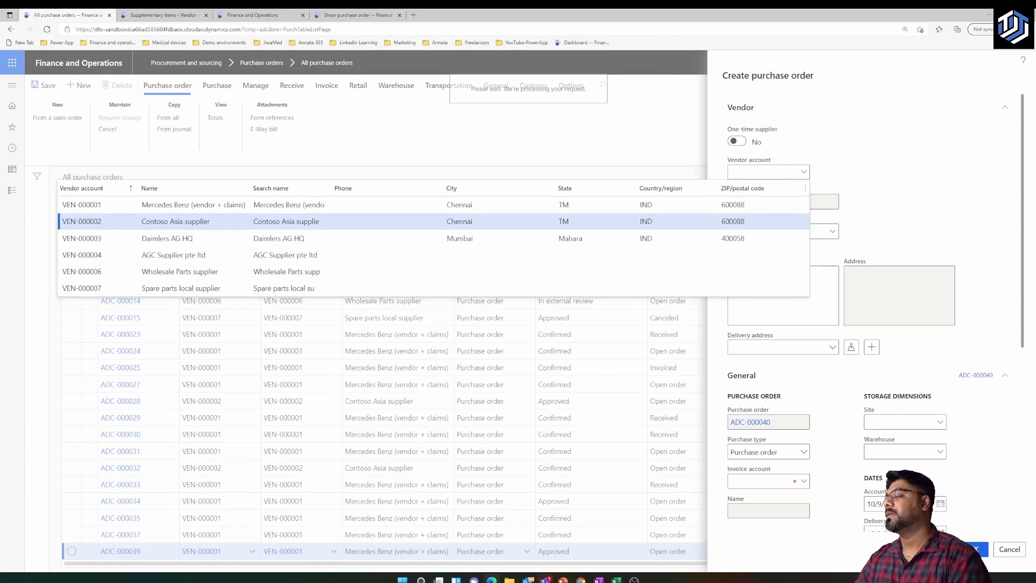
{"action": "left_click", "coordinate": [939, 454]}
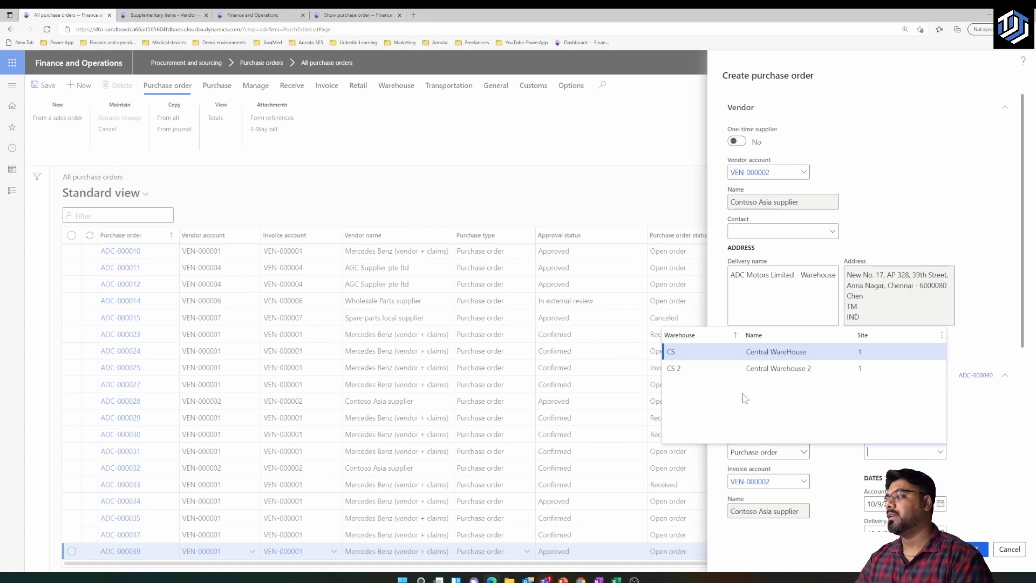
{"action": "left_click", "coordinate": [711, 358]}
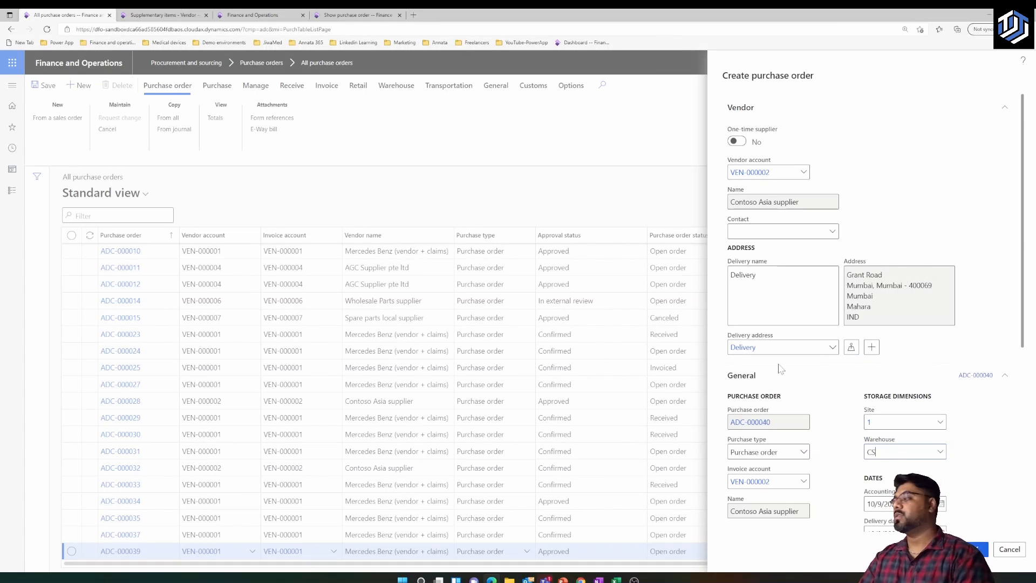
{"action": "scroll", "coordinate": [777, 371], "scroll_direction": "down", "scroll_amount": 5}
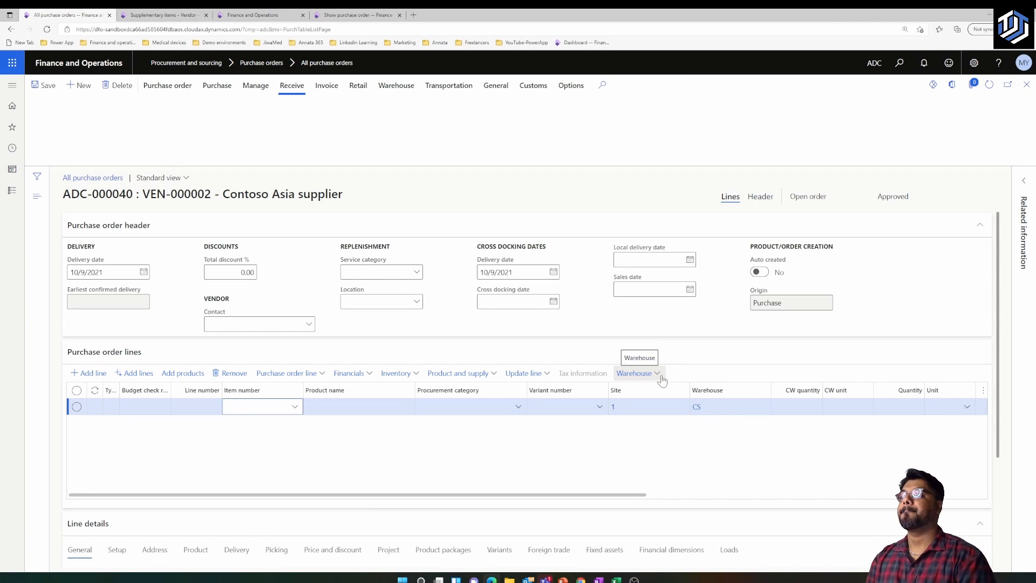
Choose item P-000031, Honda CBR-MotorCycle, for the first purchase order line and save the order.
{"action": "left_click", "coordinate": [260, 407]}
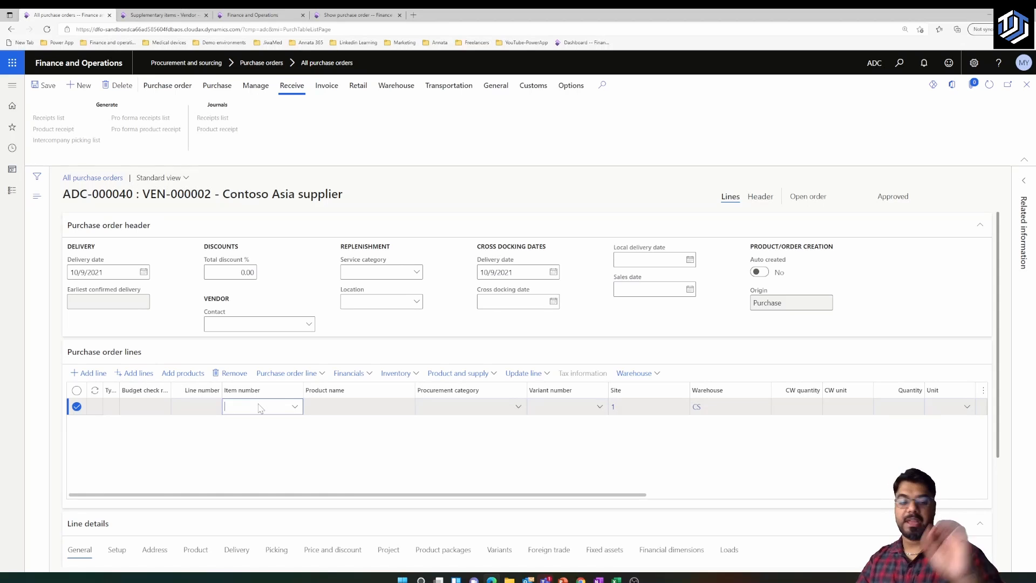
{"action": "left_click", "coordinate": [296, 407]}
{"action": "scroll", "coordinate": [404, 481], "scroll_direction": "down", "scroll_amount": 10}
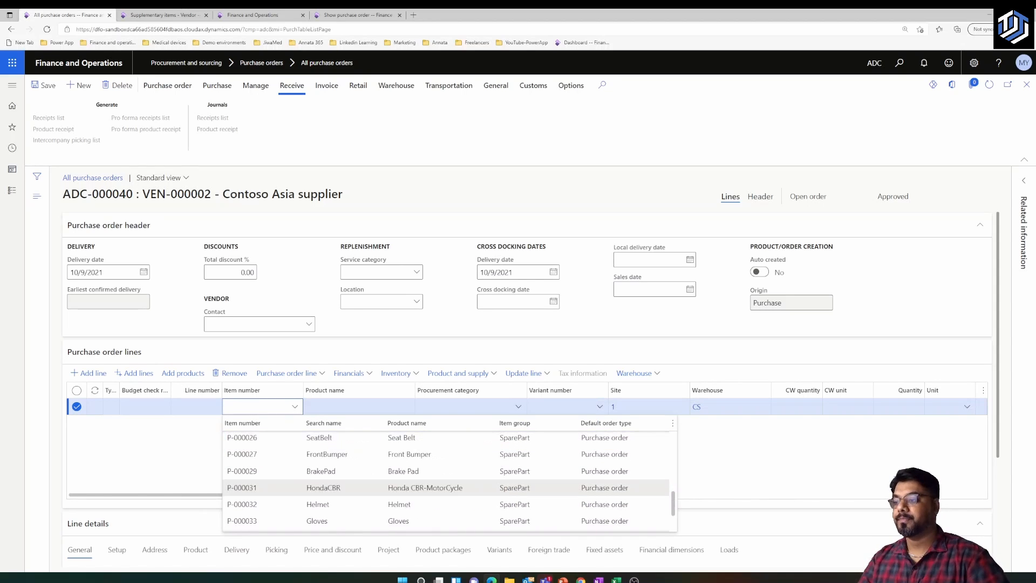
{"action": "left_click", "coordinate": [243, 440]}
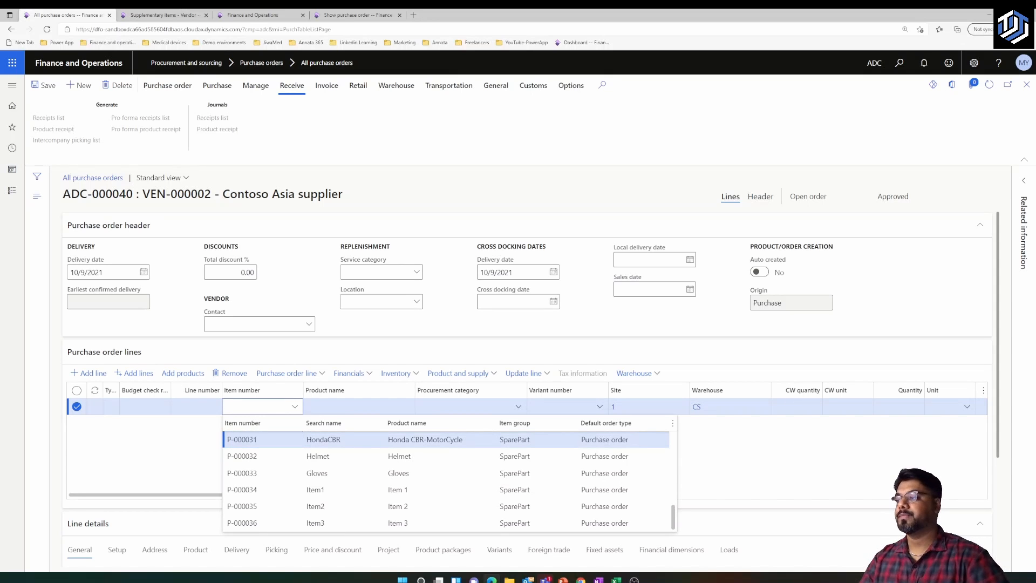
{"action": "left_click", "coordinate": [43, 93]}
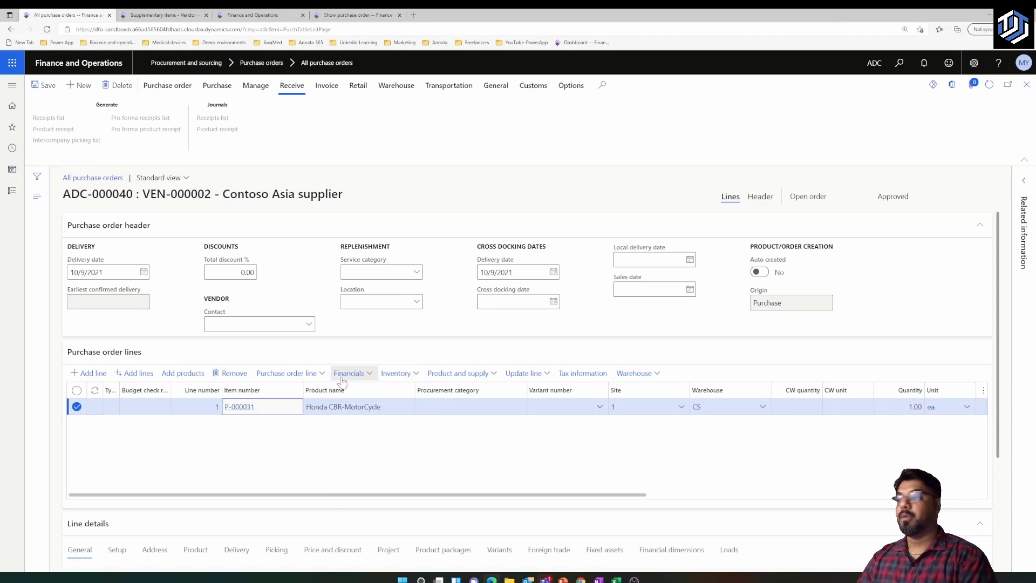
Calculate the supplementary items for the Honda CBR-MotorCycle line, review them, and close without adding them.
{"action": "left_click", "coordinate": [325, 374]}
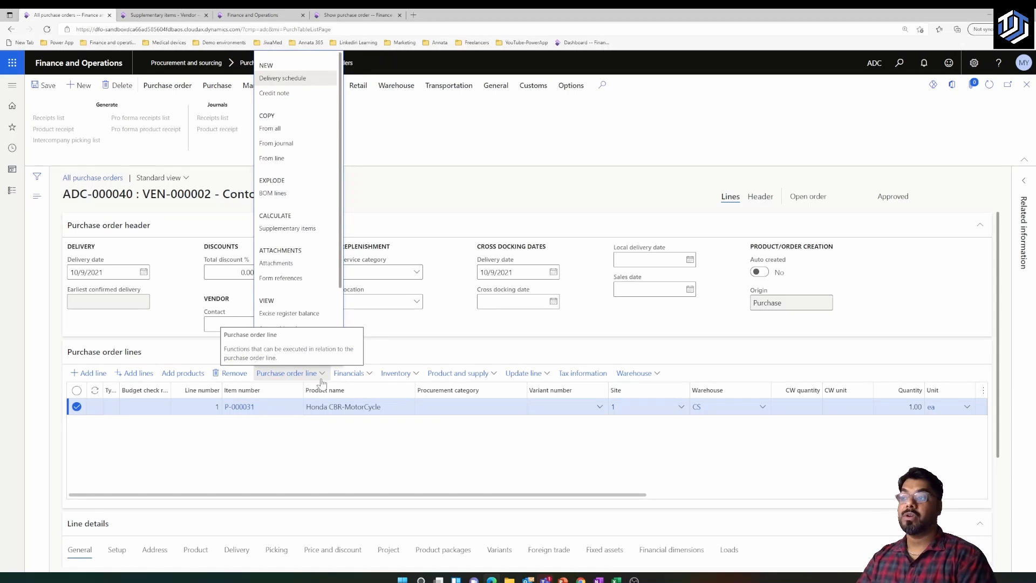
{"action": "left_click", "coordinate": [288, 228]}
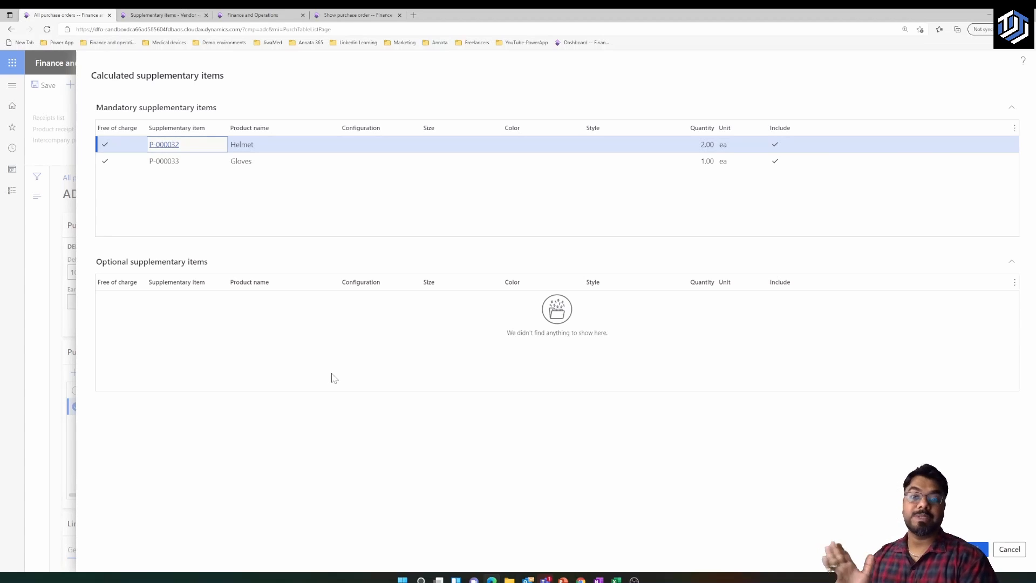
{"action": "left_click", "coordinate": [1019, 547]}
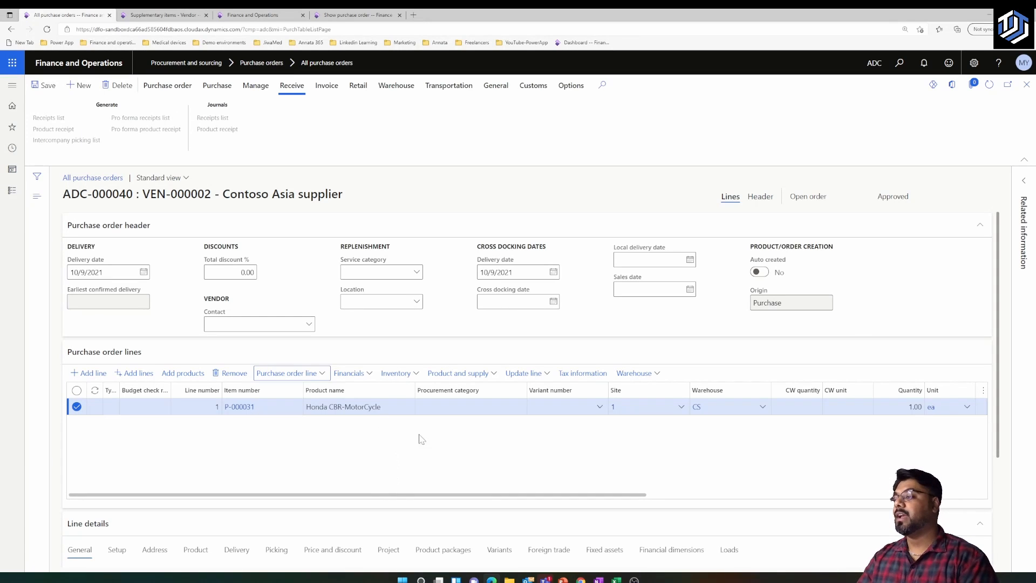
Set the Honda CBR-MotorCycle line's quantity to 2, save the order, and recalculate its supplementary items.
{"action": "left_click", "coordinate": [910, 407]}
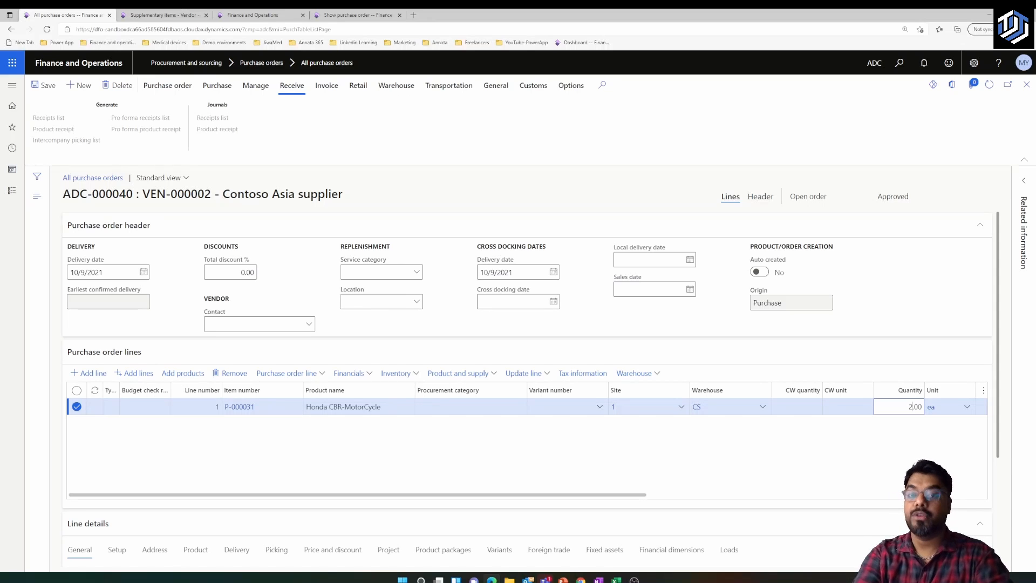
{"action": "left_click", "coordinate": [898, 470]}
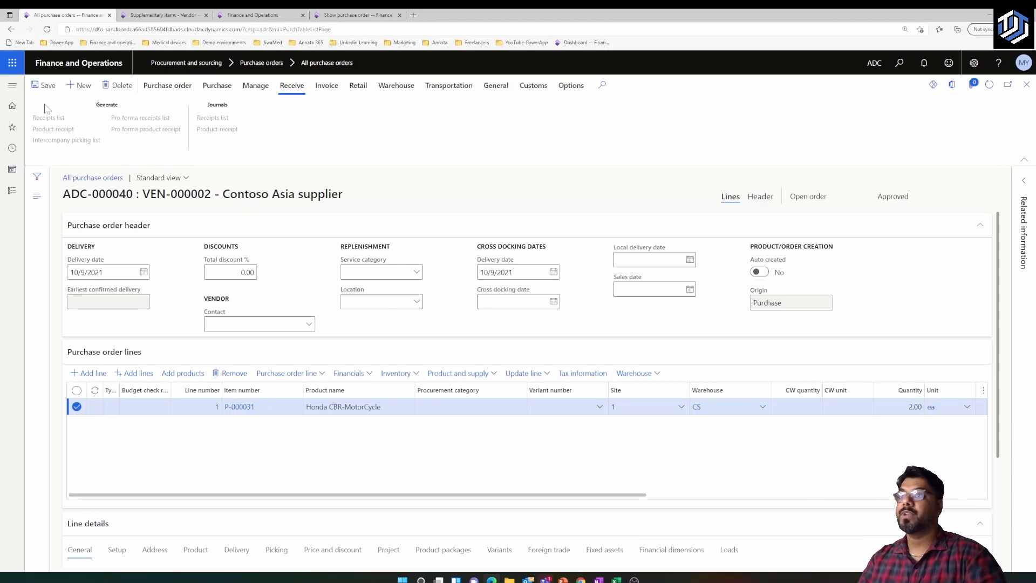
{"action": "left_click", "coordinate": [44, 86]}
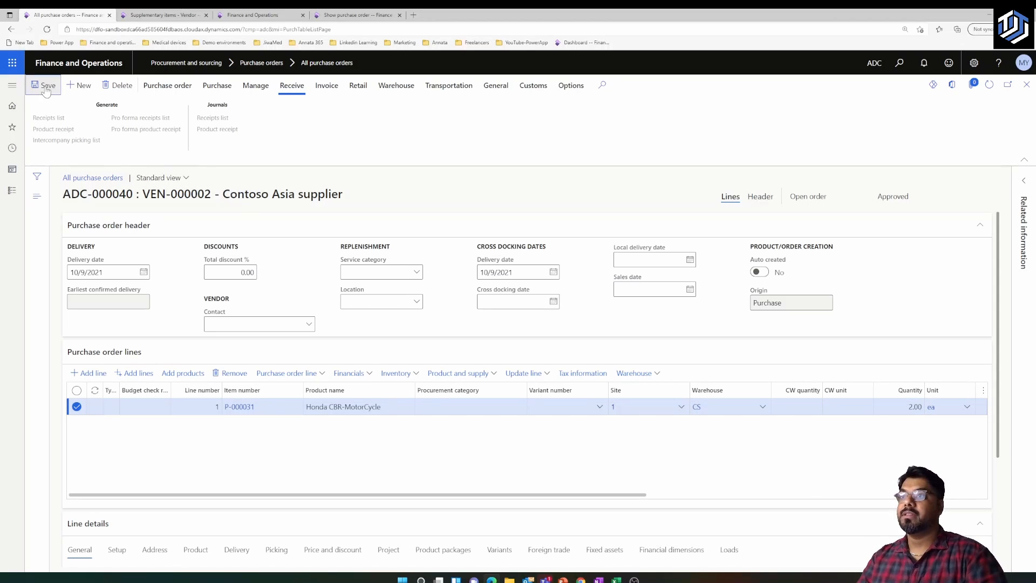
{"action": "left_click", "coordinate": [323, 373]}
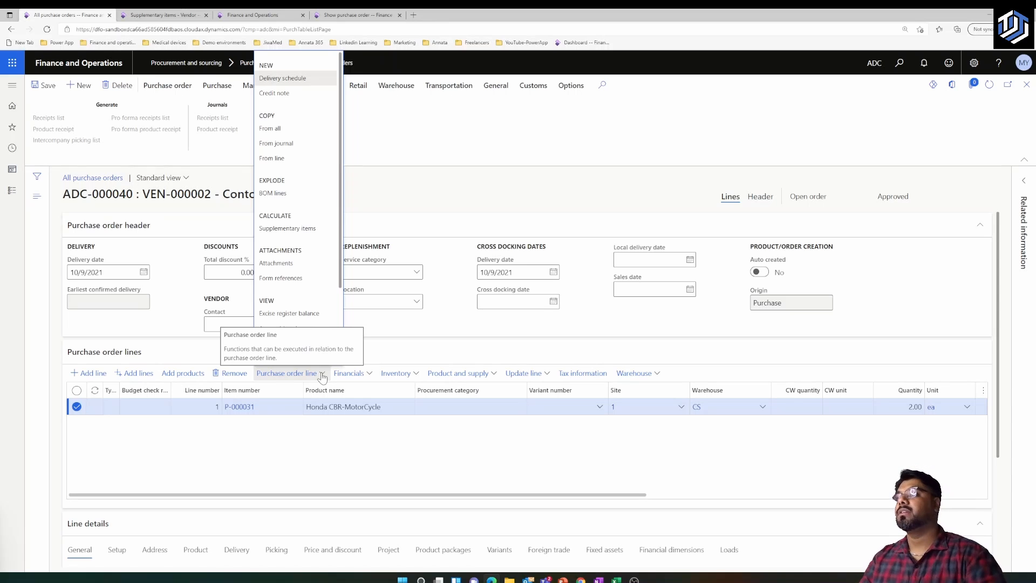
{"action": "left_click", "coordinate": [285, 231]}
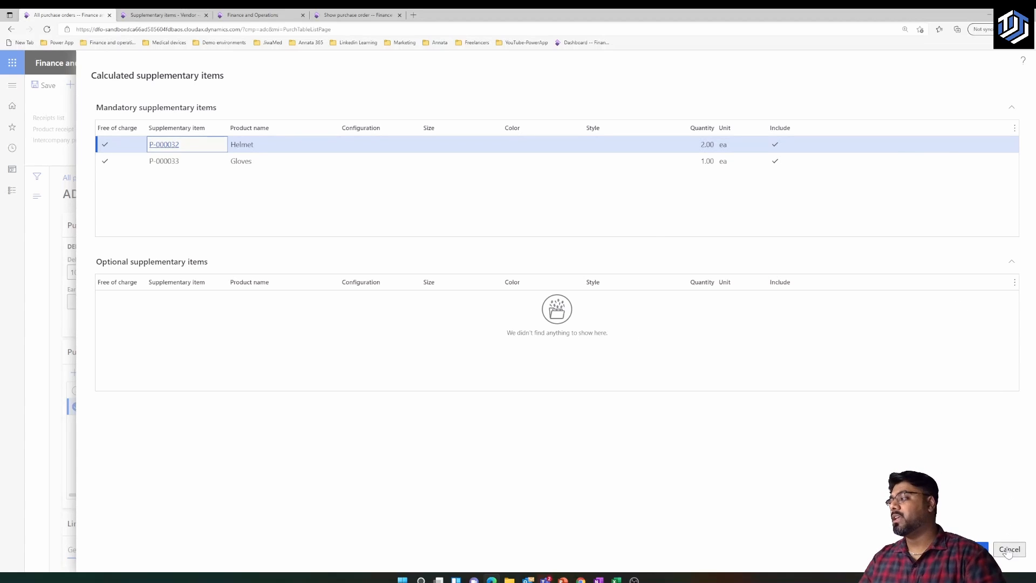
Return to the vendor supplementary items and set the multiple quantity of the helmet line, P-000032, to 1.
{"action": "left_click", "coordinate": [162, 15]}
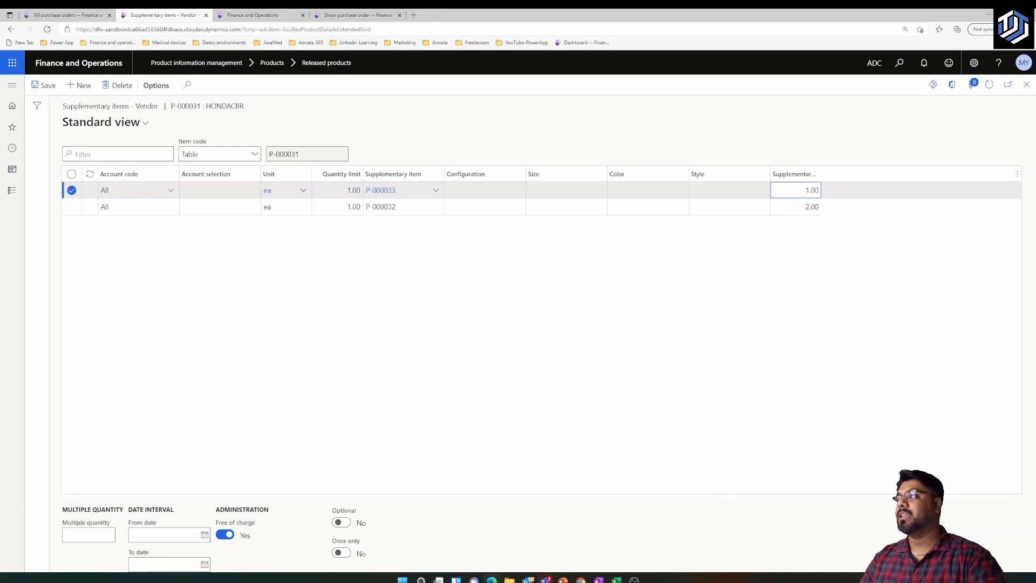
{"action": "left_click", "coordinate": [337, 207]}
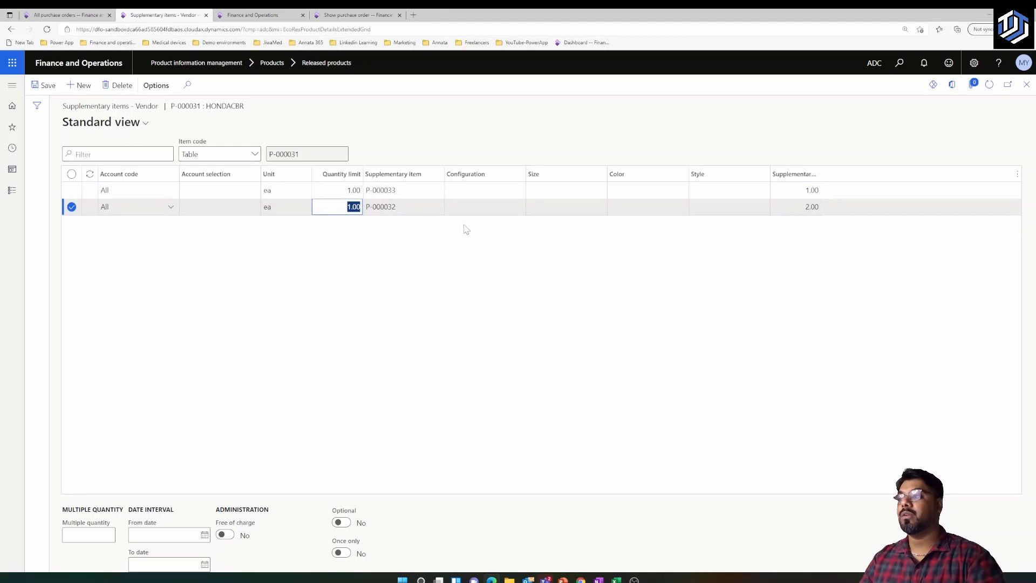
{"action": "left_click", "coordinate": [796, 207]}
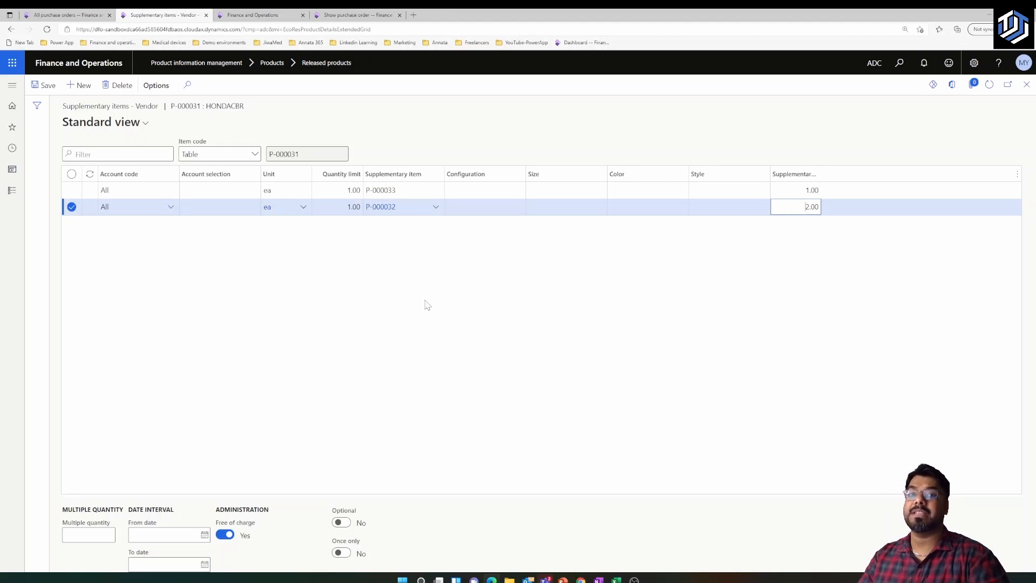
{"action": "left_click", "coordinate": [351, 211]}
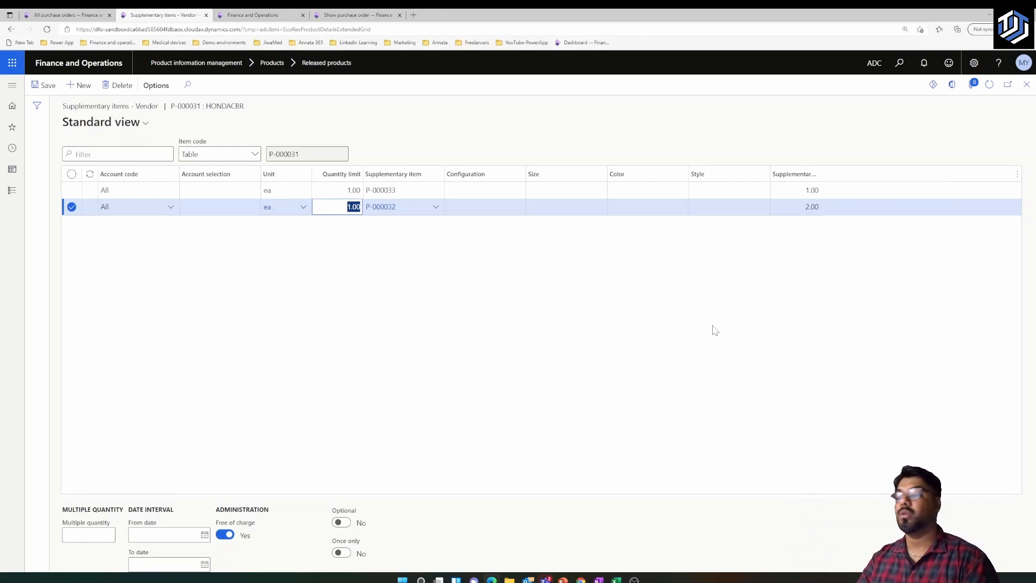
{"action": "left_click", "coordinate": [88, 535]}
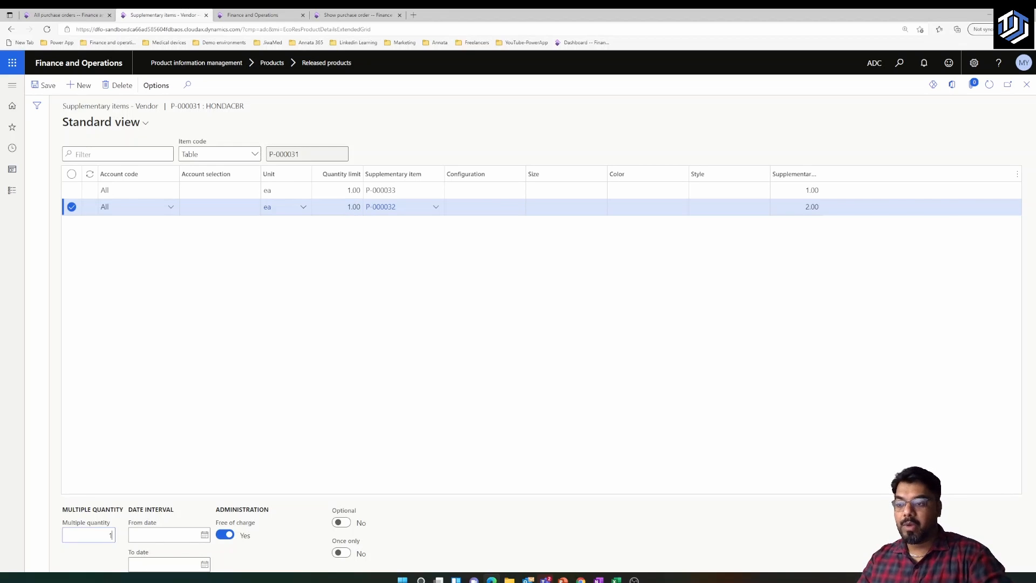
{"action": "left_click", "coordinate": [95, 566]}
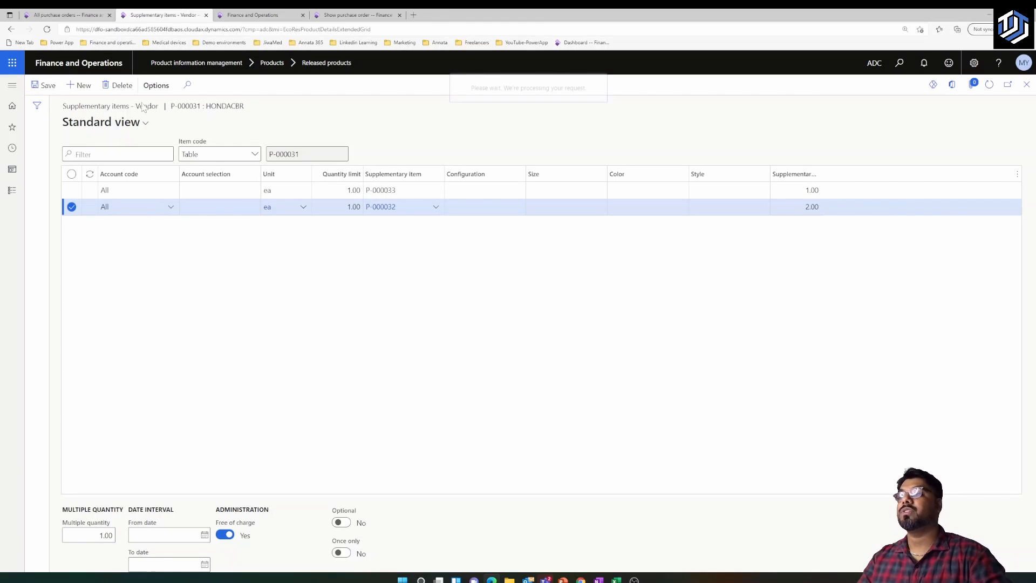
Return to the purchase order and delete the existing Honda CBR-MotorCycle line, confirming the deletion.
{"action": "left_click", "coordinate": [75, 15]}
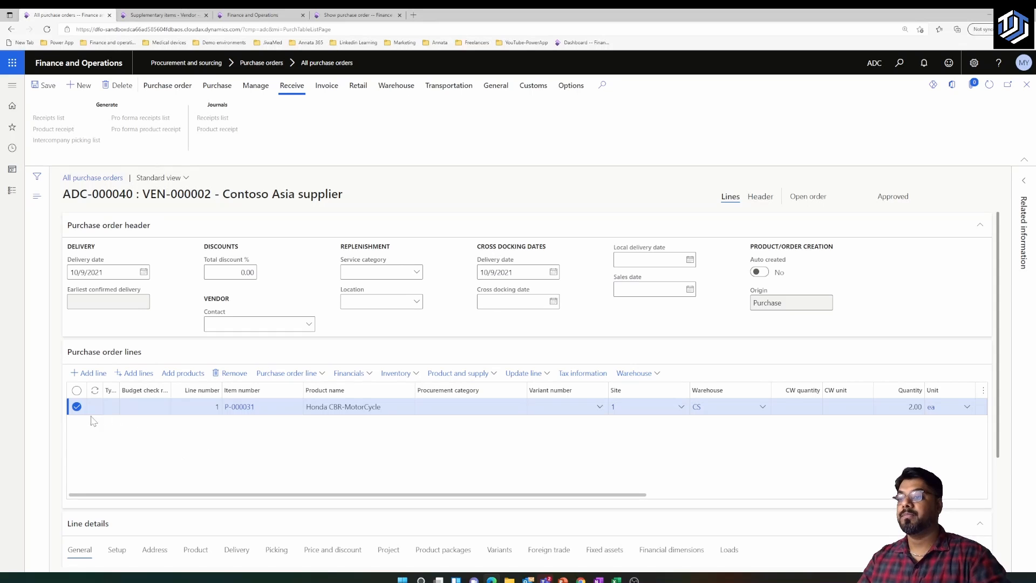
{"action": "left_click", "coordinate": [77, 408]}
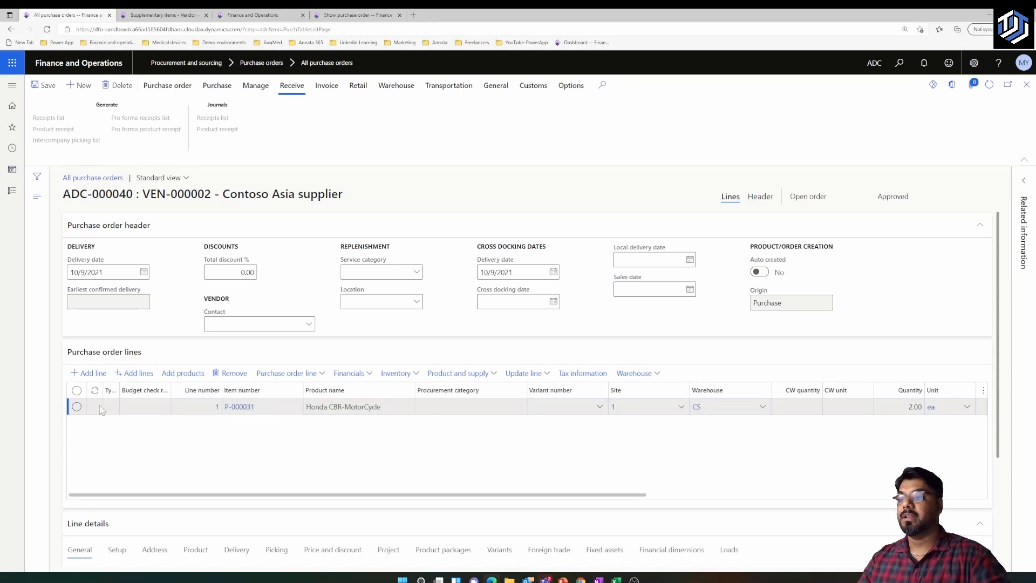
{"action": "left_click", "coordinate": [76, 407]}
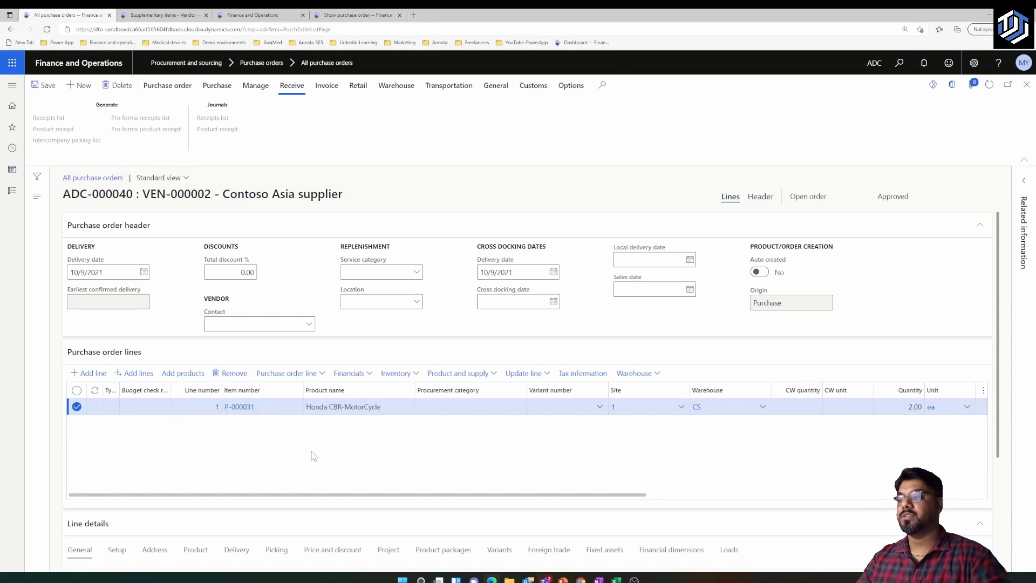
{"action": "key", "text": "alt+Delete"}
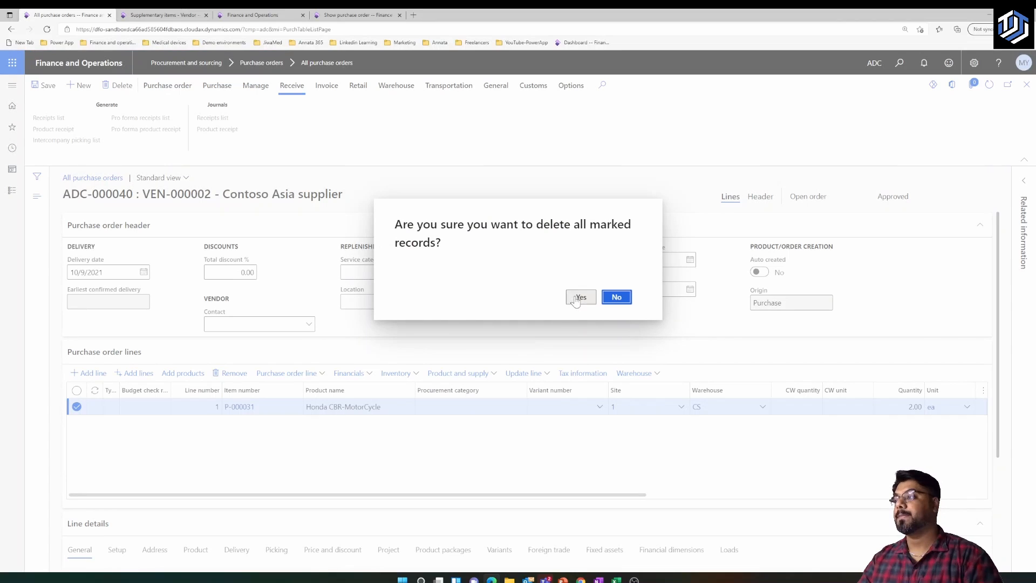
{"action": "left_click", "coordinate": [576, 298]}
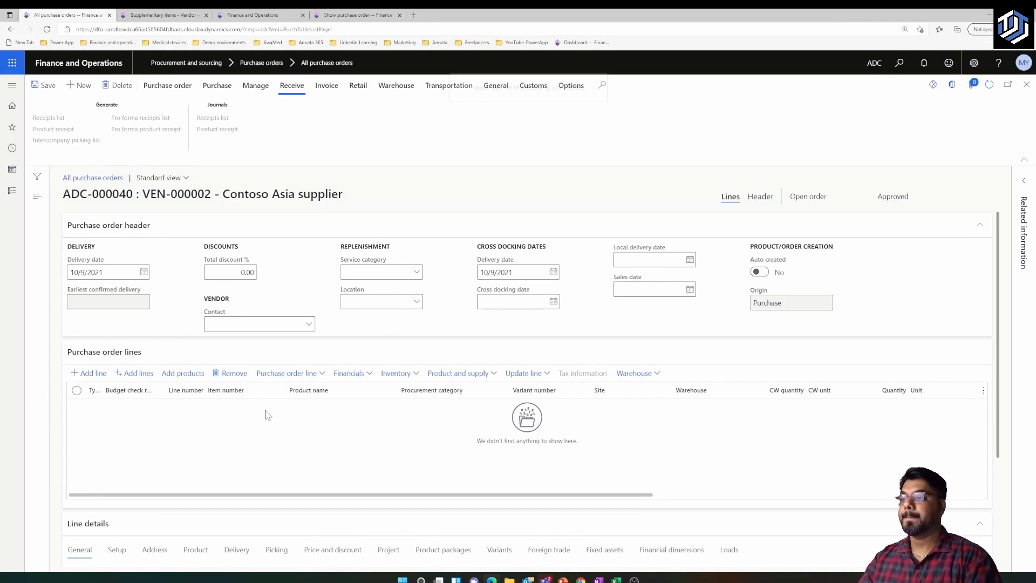
Add a new purchase order line for item P-000031, Honda CBR-MotorCycle.
{"action": "key", "text": "alt+n"}
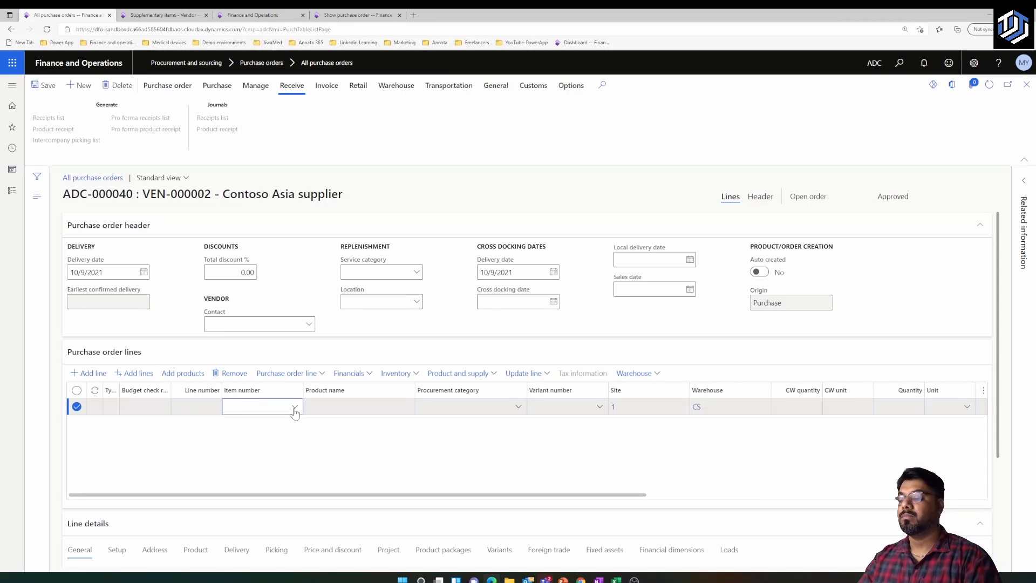
{"action": "scroll", "coordinate": [296, 412], "scroll_direction": "down", "scroll_amount": 3}
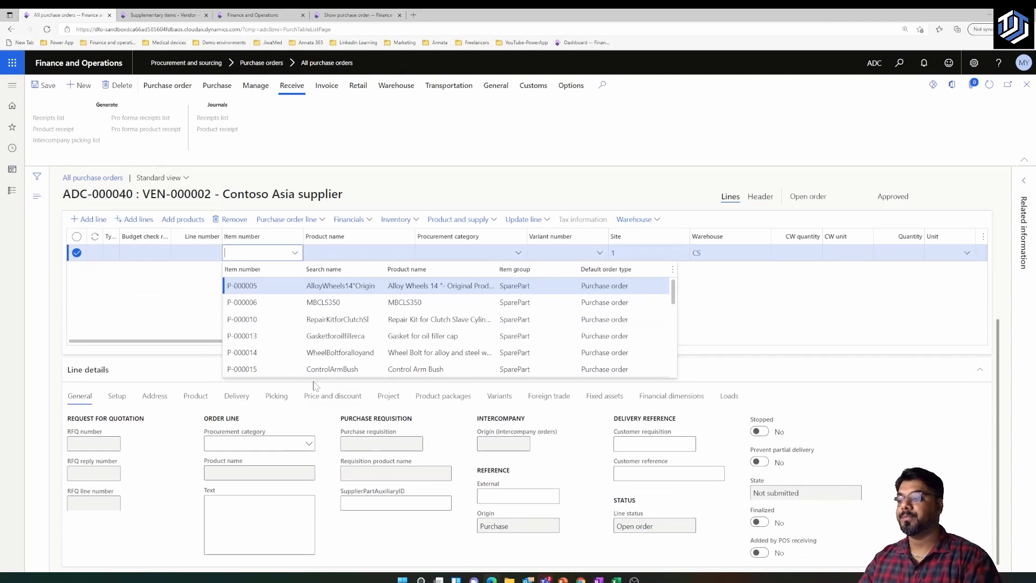
{"action": "scroll", "coordinate": [316, 336], "scroll_direction": "down", "scroll_amount": 2}
{"action": "scroll", "coordinate": [335, 335], "scroll_direction": "down", "scroll_amount": 2}
{"action": "left_click", "coordinate": [339, 336]}
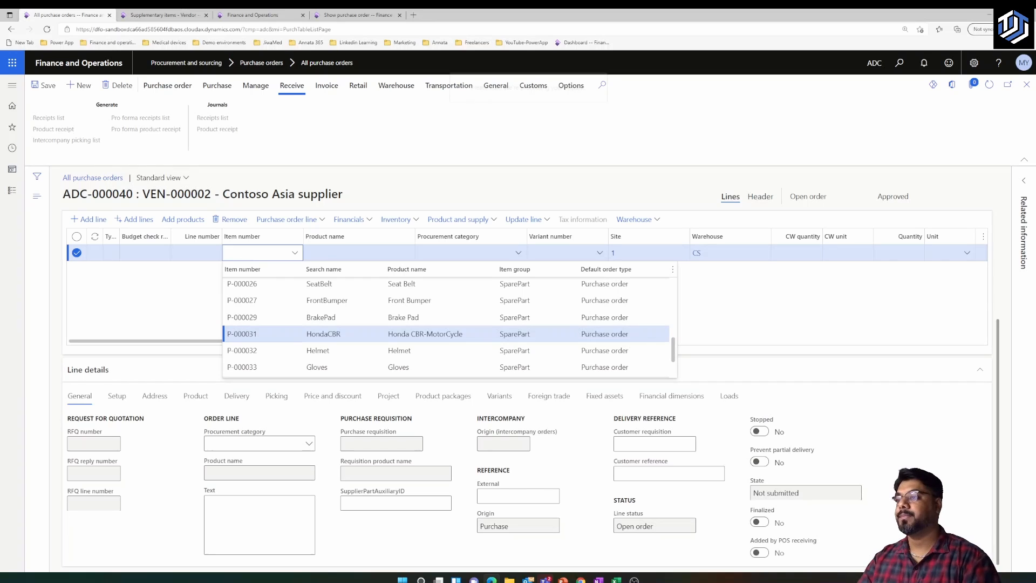
Calculate the supplementary items for the new Honda CBR-MotorCycle line and review the helmet and gloves quantities.
{"action": "left_click", "coordinate": [319, 219]}
{"action": "scroll", "coordinate": [302, 400], "scroll_direction": "down", "scroll_amount": 2}
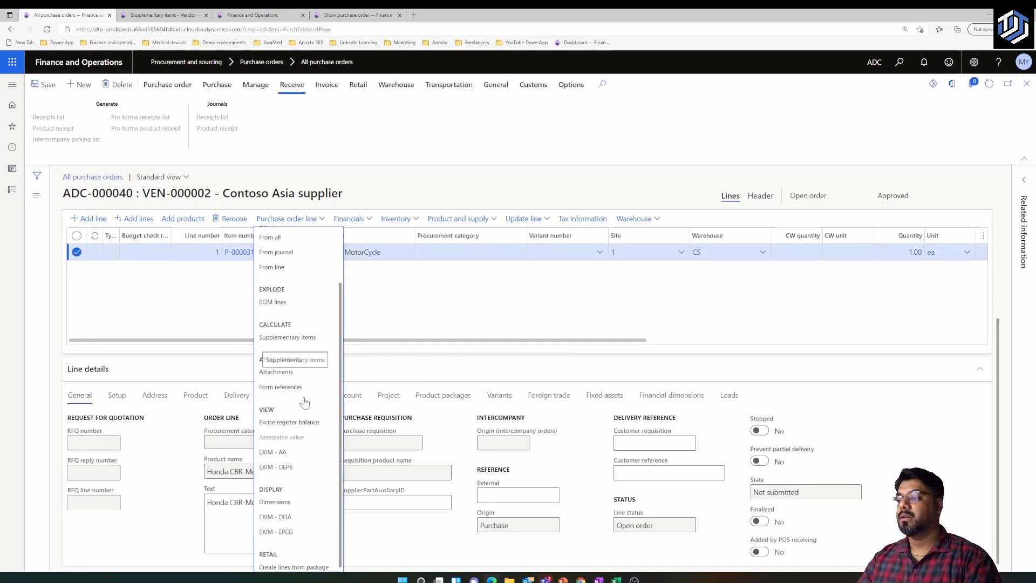
{"action": "left_click", "coordinate": [304, 337]}
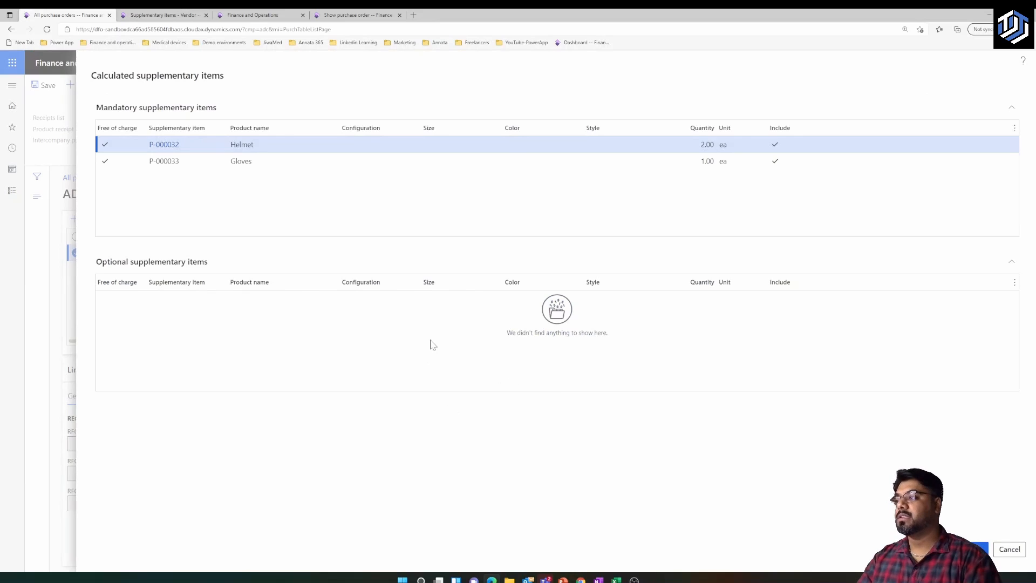
Set the quantity of the new Honda CBR-MotorCycle line to 2.
{"action": "left_click_drag", "start_coordinate": [587, 341], "coordinate": [733, 342]}
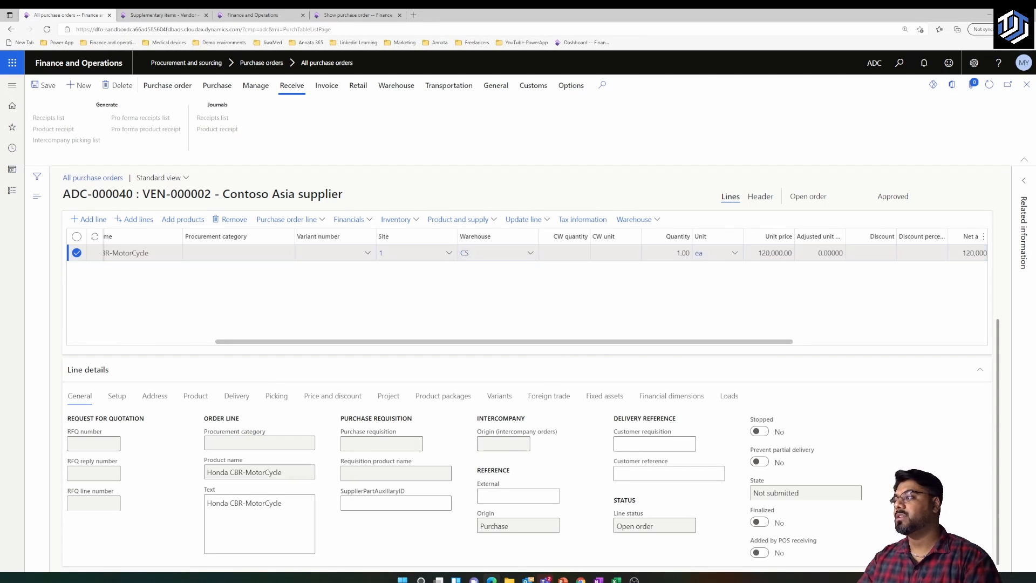
{"action": "left_click", "coordinate": [678, 253]}
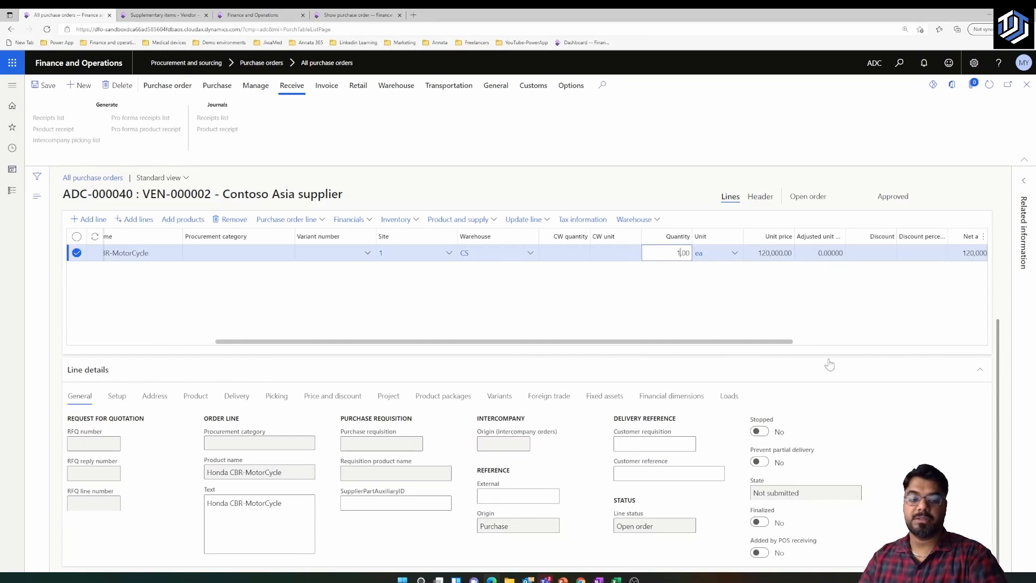
{"action": "left_click", "coordinate": [765, 318]}
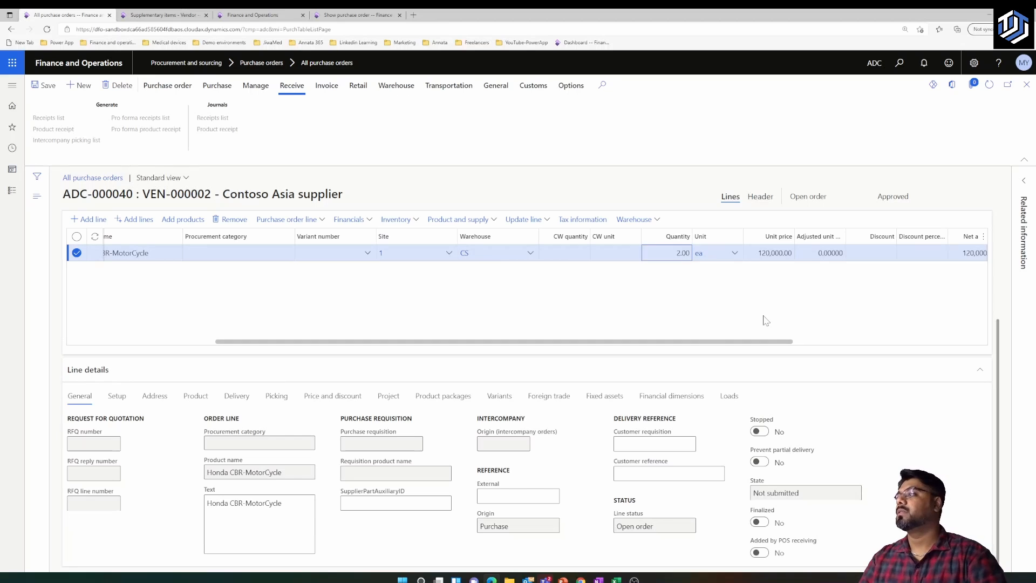
Recalculate the supplementary items for the two motorcycles and check the helmet quantity.
{"action": "left_click", "coordinate": [320, 220]}
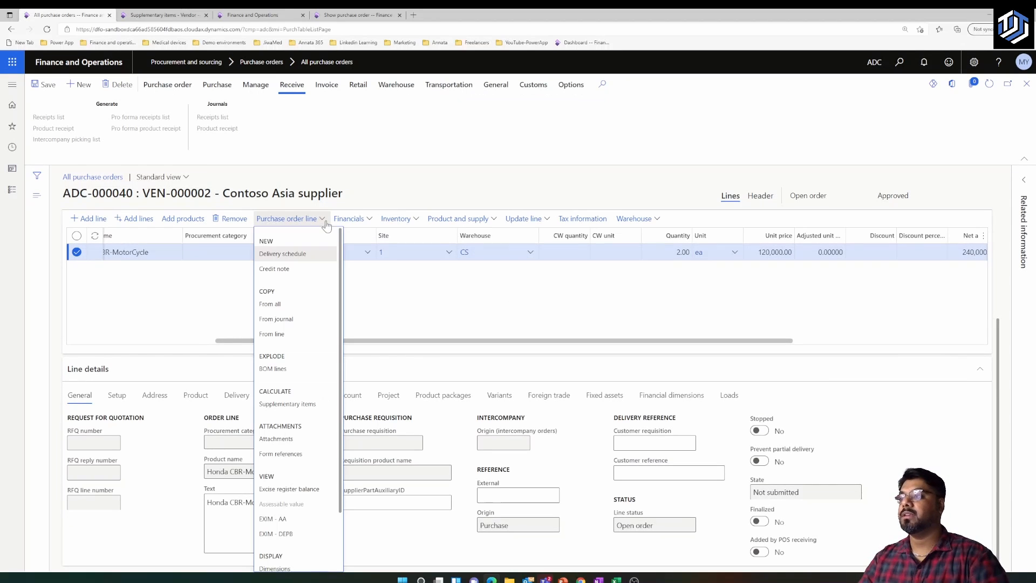
{"action": "left_click", "coordinate": [312, 405]}
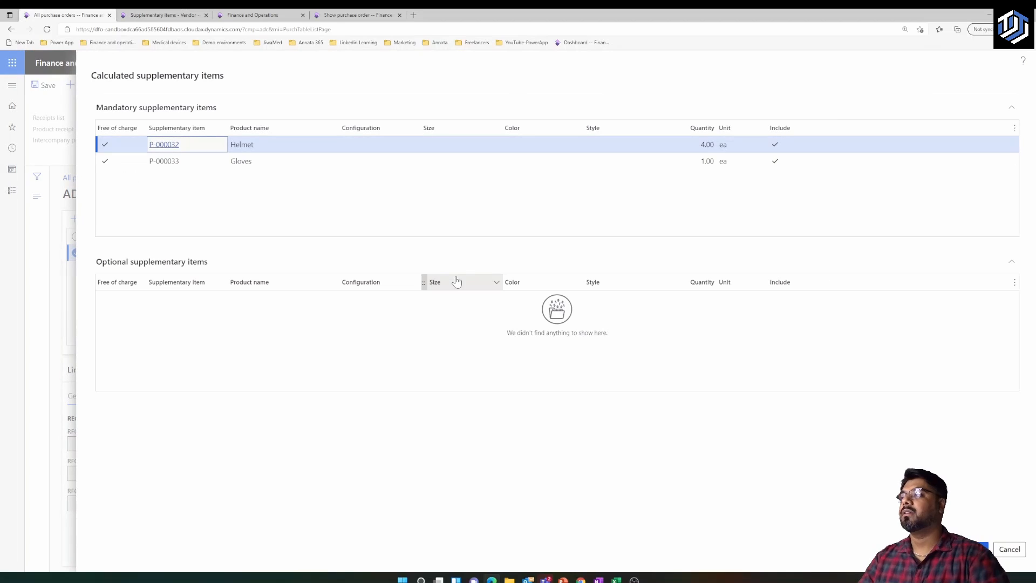
{"action": "left_click", "coordinate": [706, 145]}
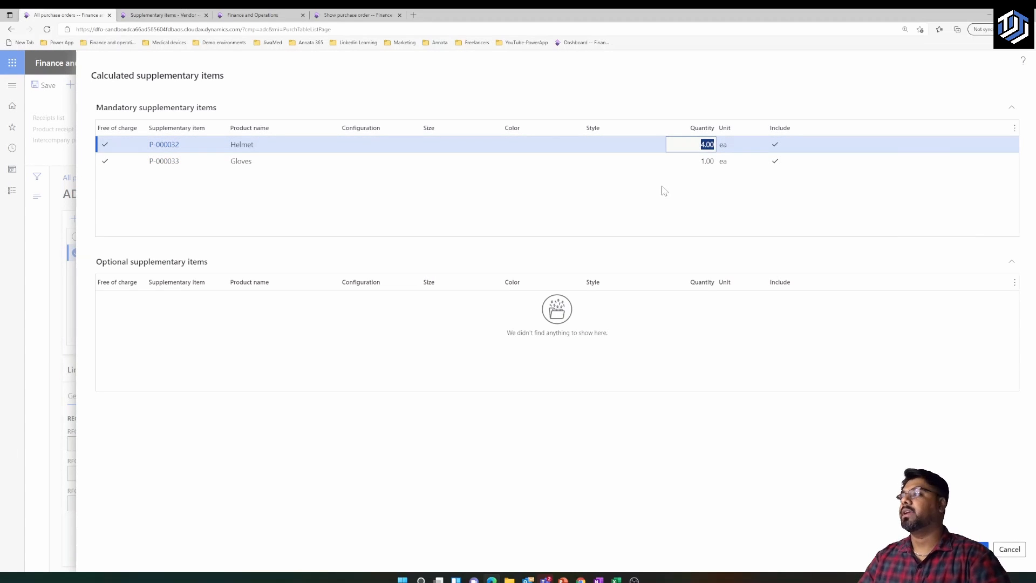
Set the multiple quantity of the gloves line, P-000033, to 1 in the vendor supplementary items and return to the purchase order.
{"action": "left_click", "coordinate": [152, 16]}
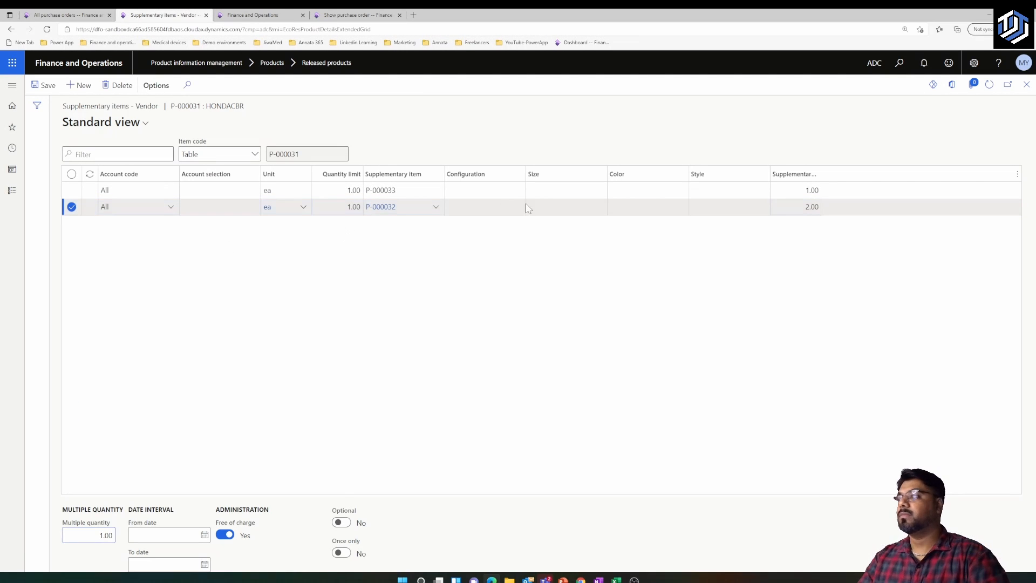
{"action": "left_click", "coordinate": [485, 190]}
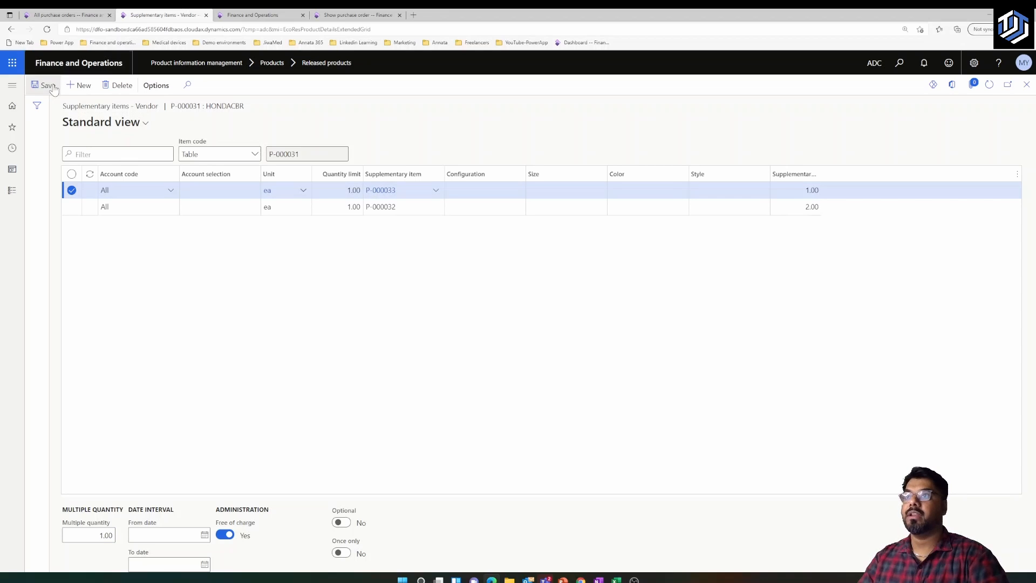
{"action": "left_click", "coordinate": [91, 16]}
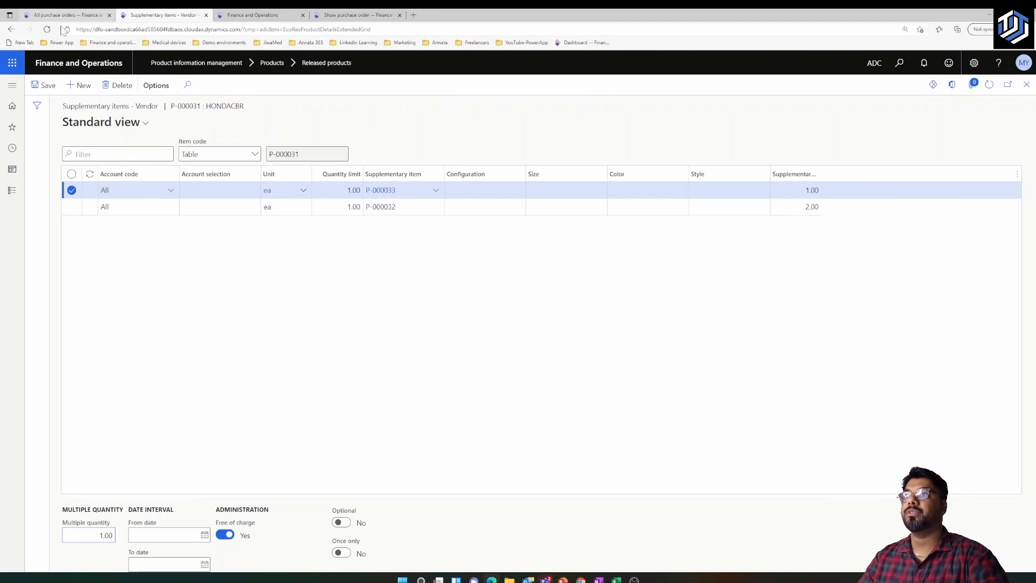
Discard the outdated calculation, recalculate the Honda CBR-MotorCycle line's supplementary items, and compare the gloves and helmet quantities.
{"action": "left_click", "coordinate": [1008, 546]}
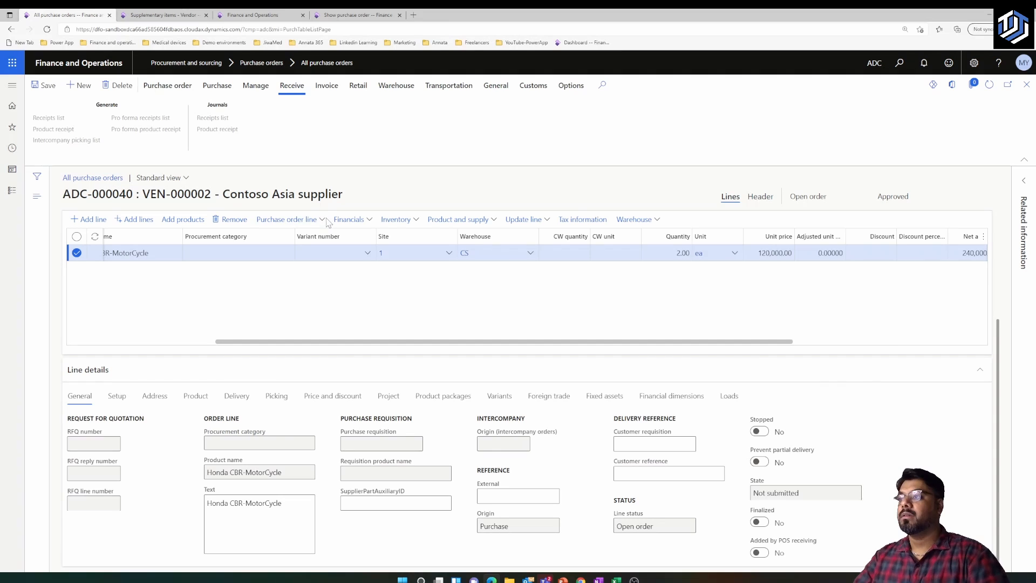
{"action": "left_click", "coordinate": [324, 220]}
{"action": "left_click", "coordinate": [309, 407]}
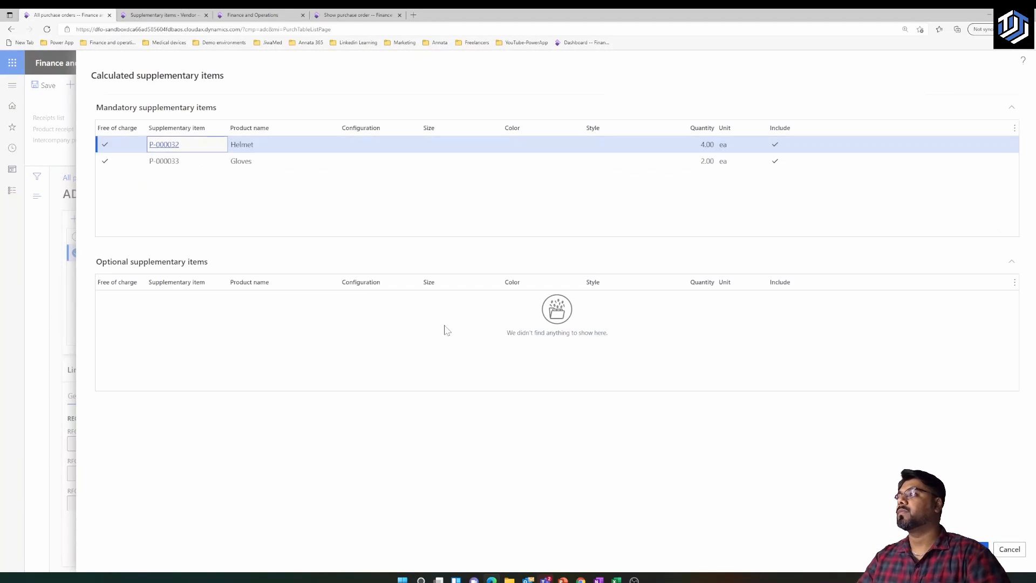
{"action": "left_click", "coordinate": [701, 161]}
{"action": "left_click", "coordinate": [701, 144]}
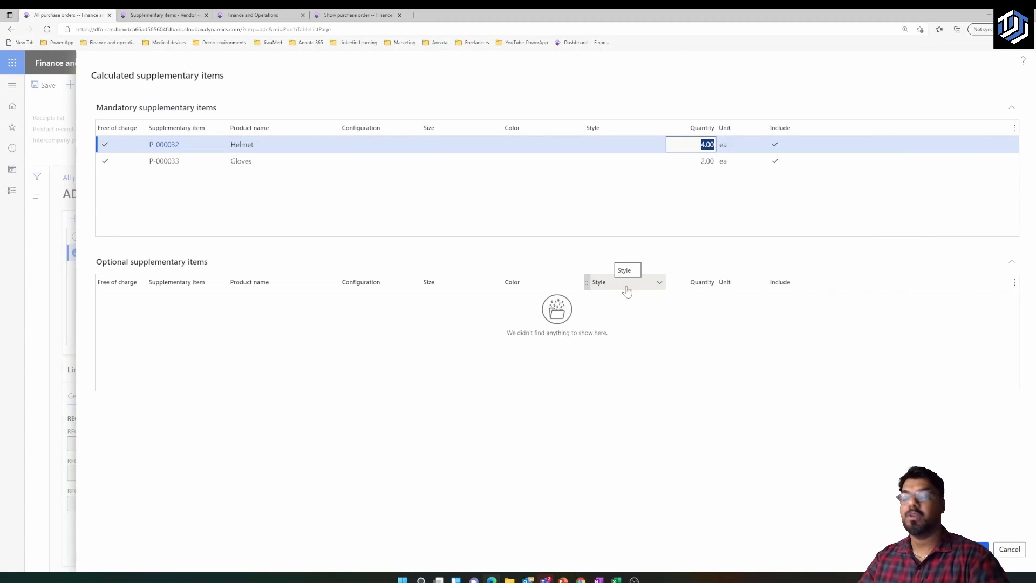
{"action": "left_click", "coordinate": [696, 512]}
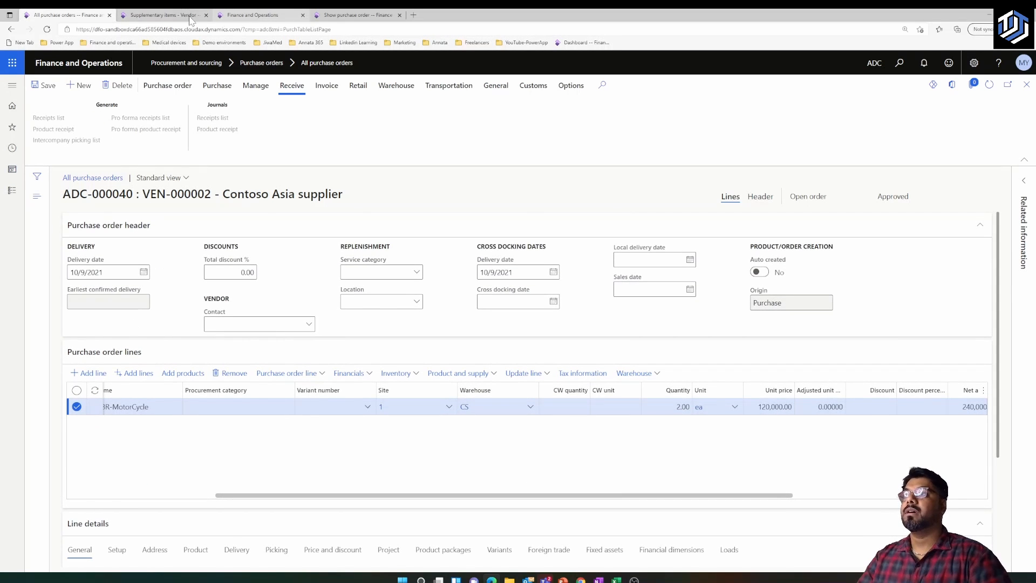
Check the vendor supplementary setup again, and calculate and add the mandatory helmet and gloves to the purchase order.
{"action": "left_click", "coordinate": [159, 14]}
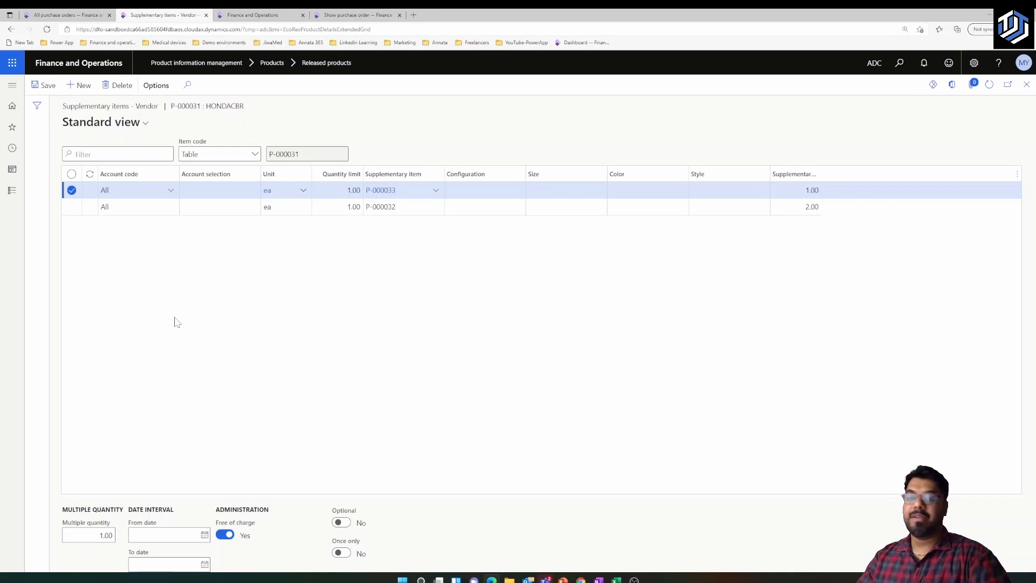
{"action": "left_click", "coordinate": [63, 14]}
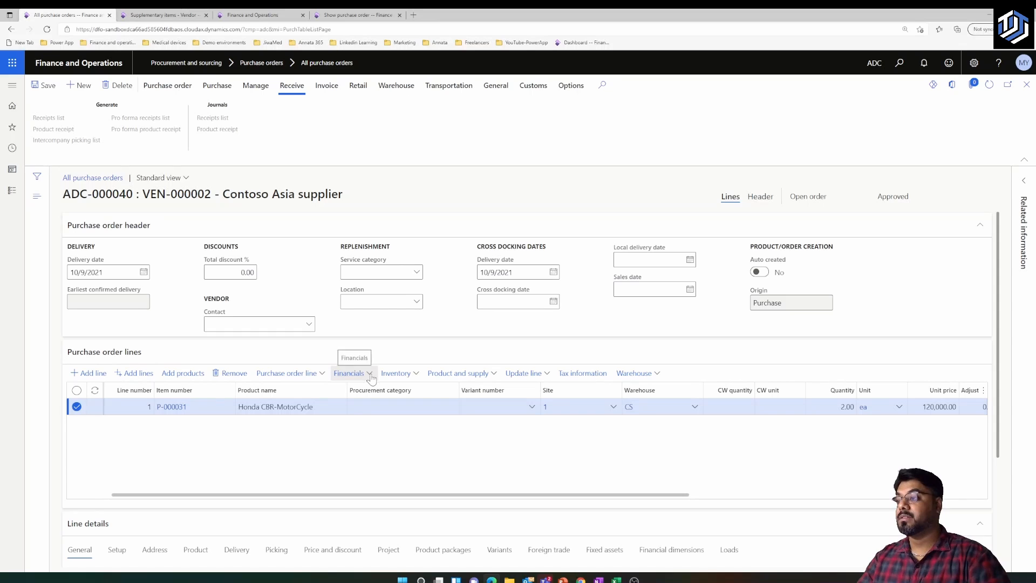
{"action": "left_click", "coordinate": [324, 375]}
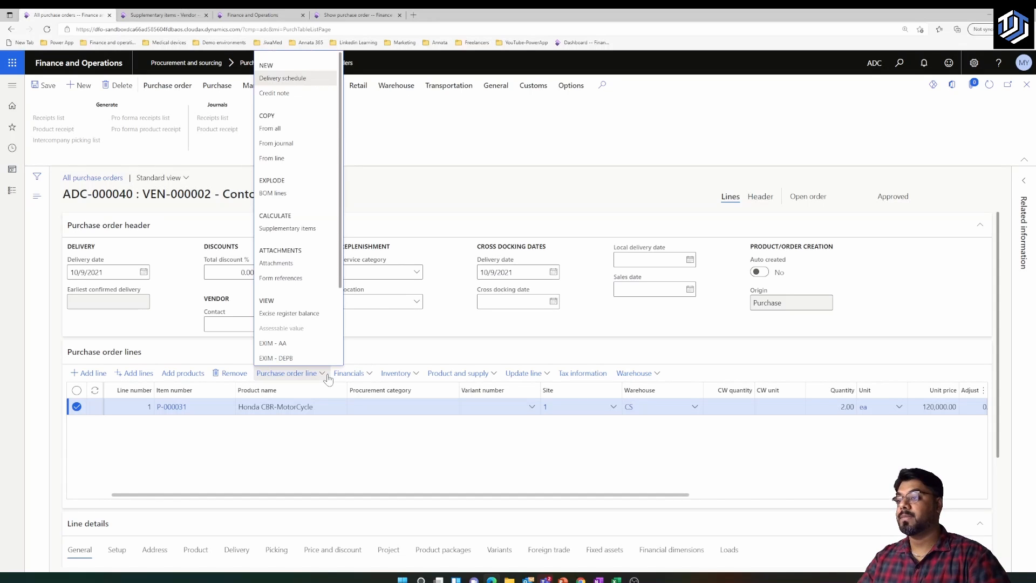
{"action": "left_click", "coordinate": [307, 229]}
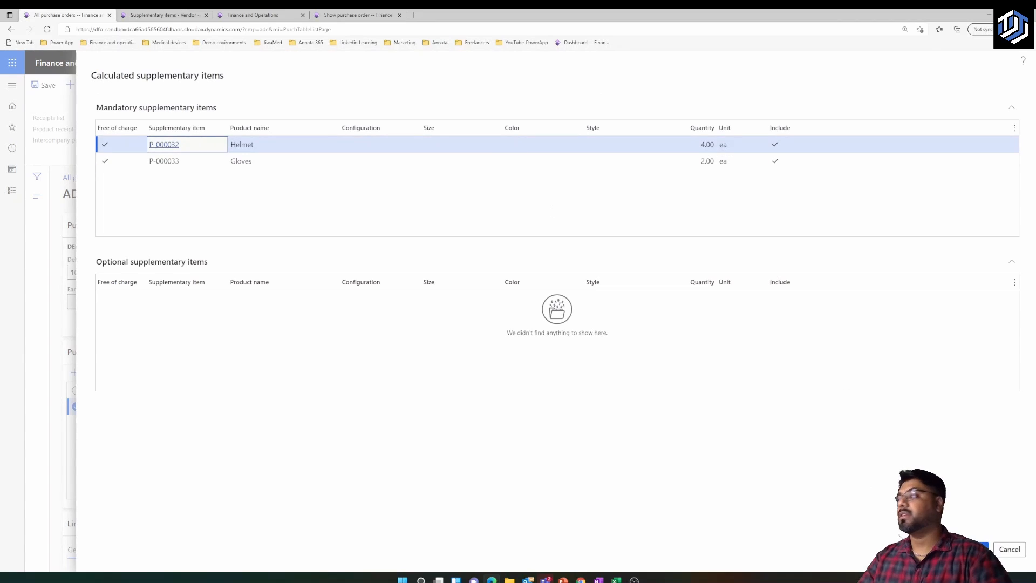
{"action": "left_click", "coordinate": [979, 549]}
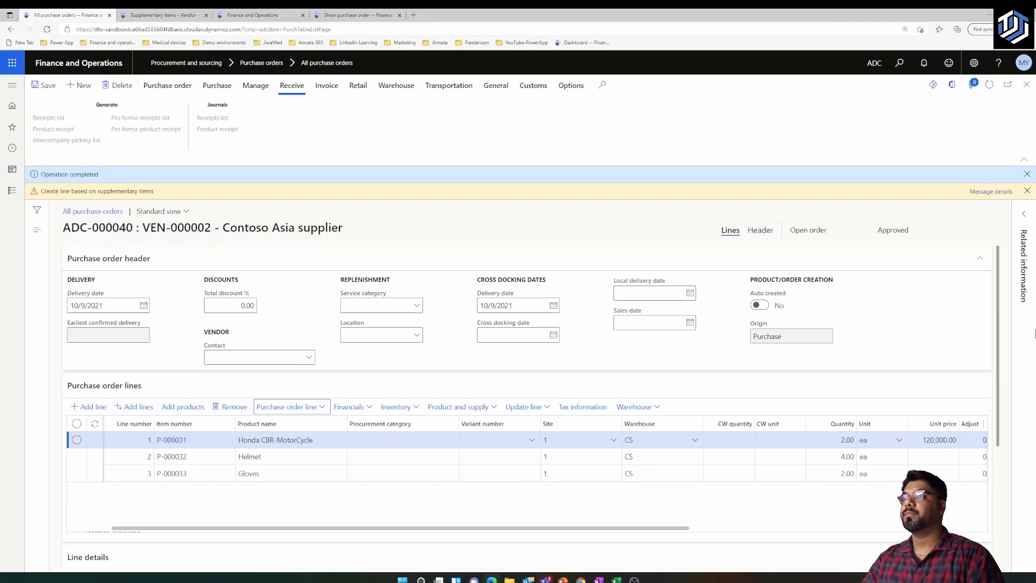
Dismiss the notifications, review the generated lines, and remove all lines from the purchase order.
{"action": "left_click", "coordinate": [1028, 192]}
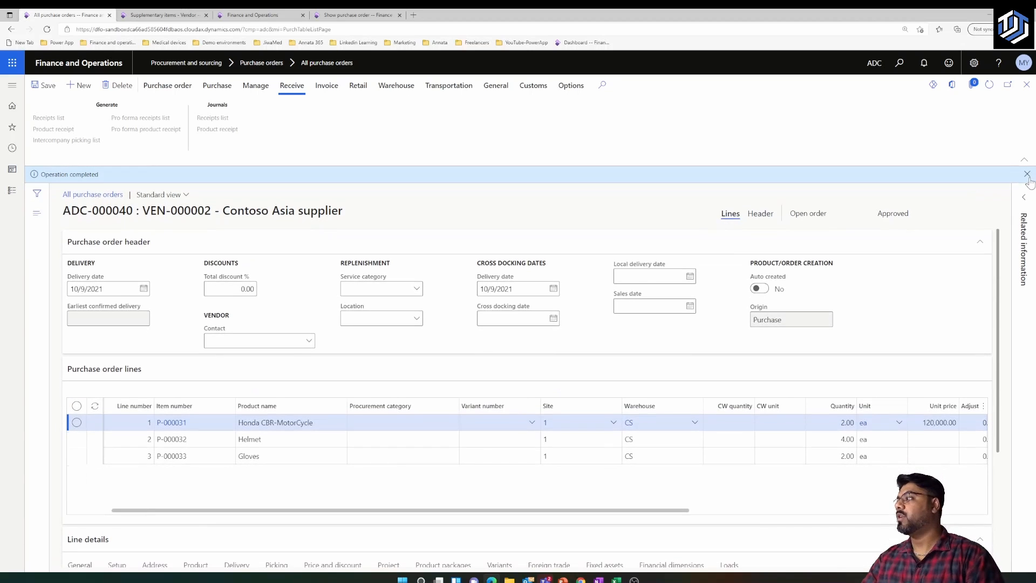
{"action": "left_click_drag", "start_coordinate": [399, 495], "coordinate": [242, 509]}
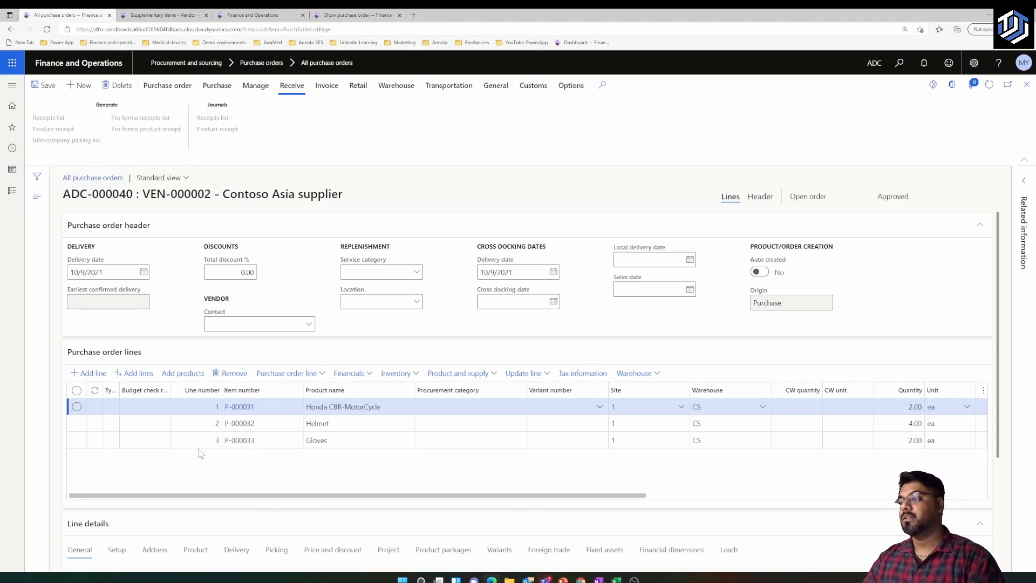
{"action": "left_click", "coordinate": [77, 390]}
{"action": "left_click", "coordinate": [230, 374]}
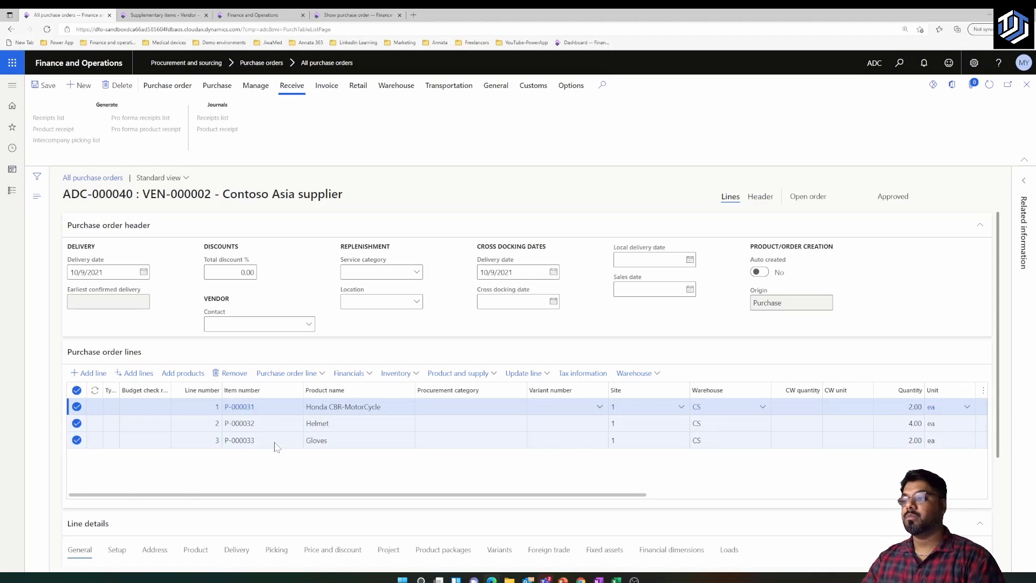
Return to the vendor supplementary items, turn off free of charge for the helmet line, P-000032, and save.
{"action": "left_click", "coordinate": [173, 14]}
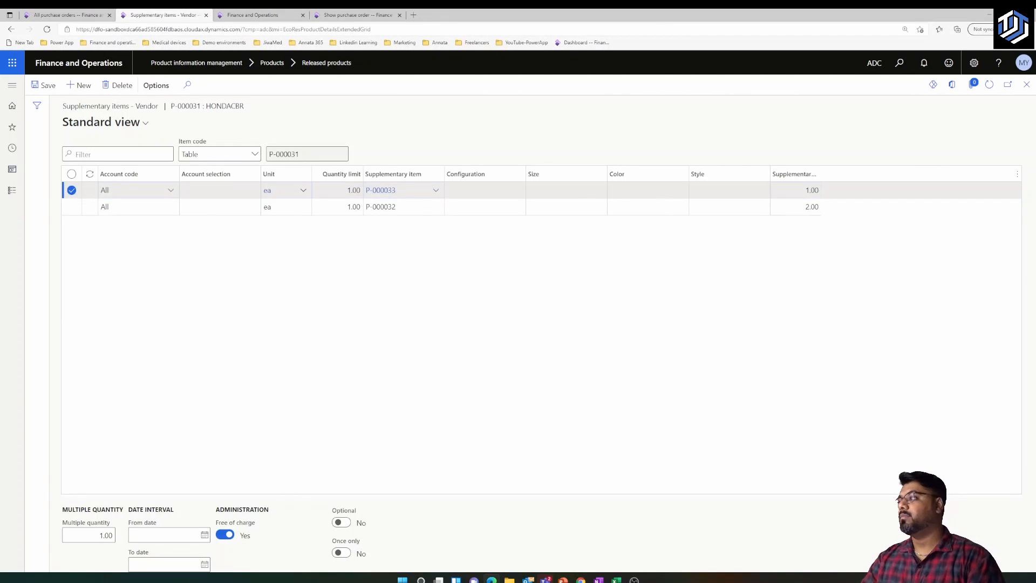
{"action": "left_click", "coordinate": [431, 209]}
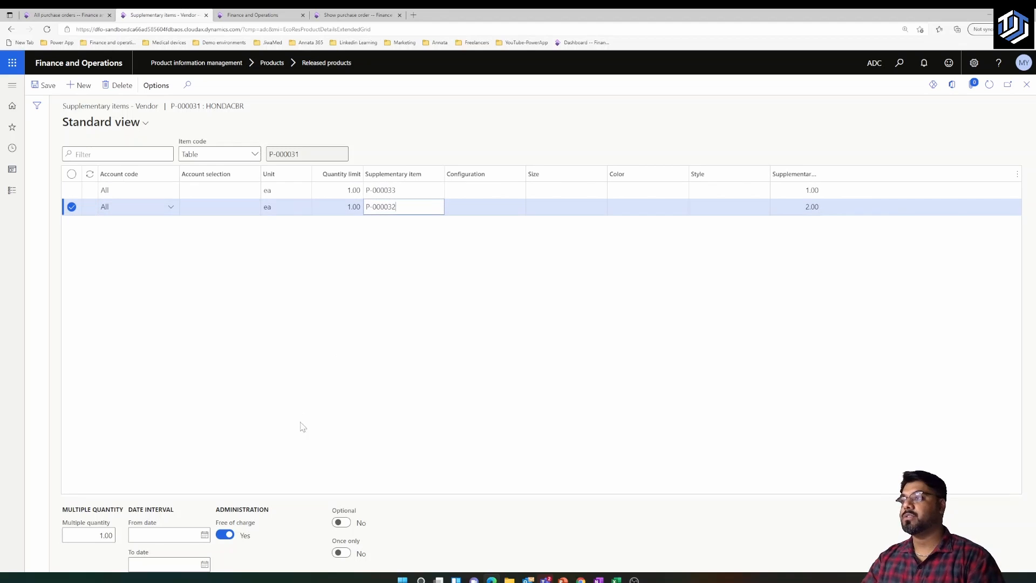
{"action": "left_click", "coordinate": [224, 535]}
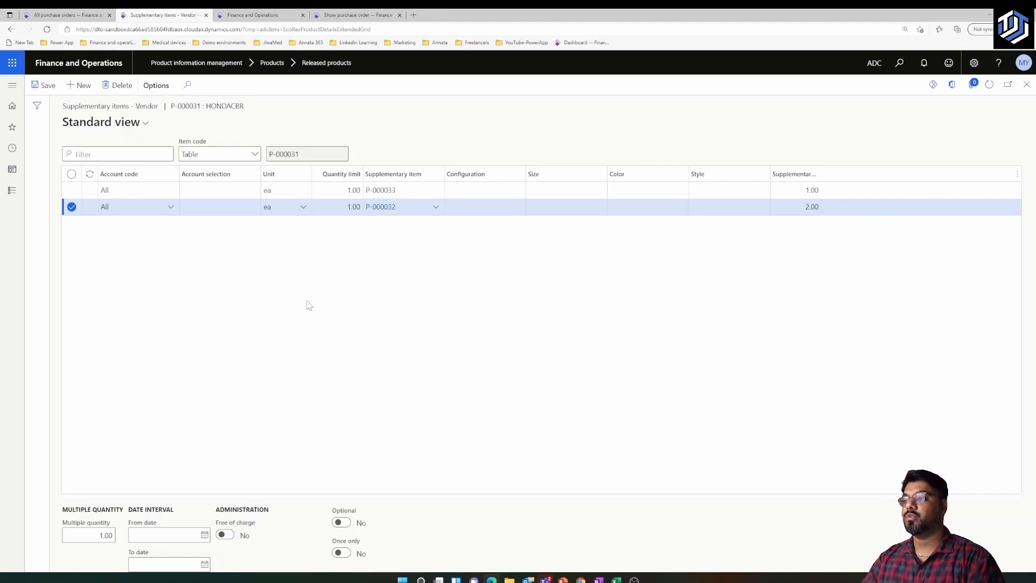
{"action": "left_click", "coordinate": [46, 88]}
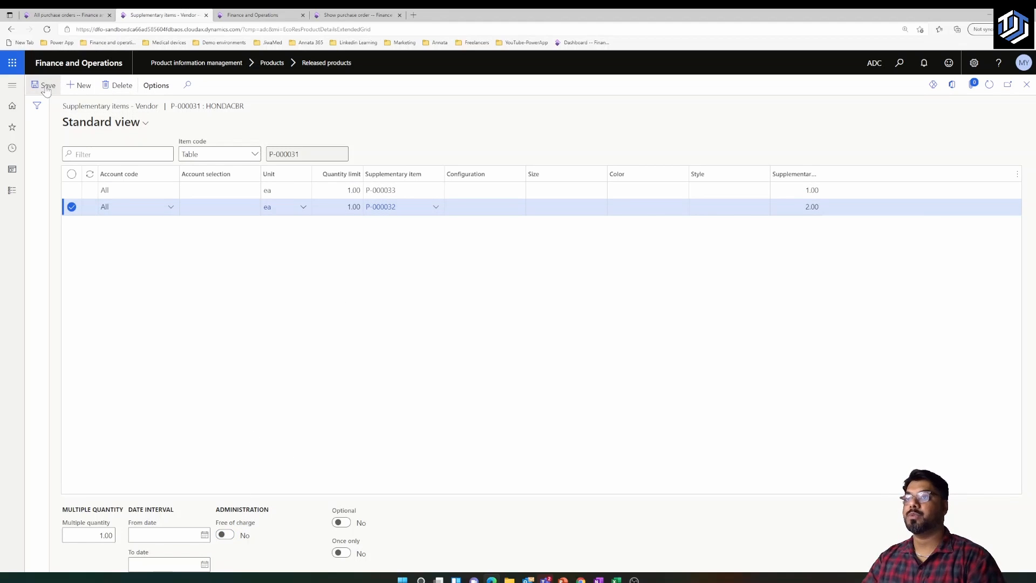
Return to purchase order ADC-000040 and add a line for the Honda CBR-MotorCycle, P-000031.
{"action": "left_click", "coordinate": [74, 15]}
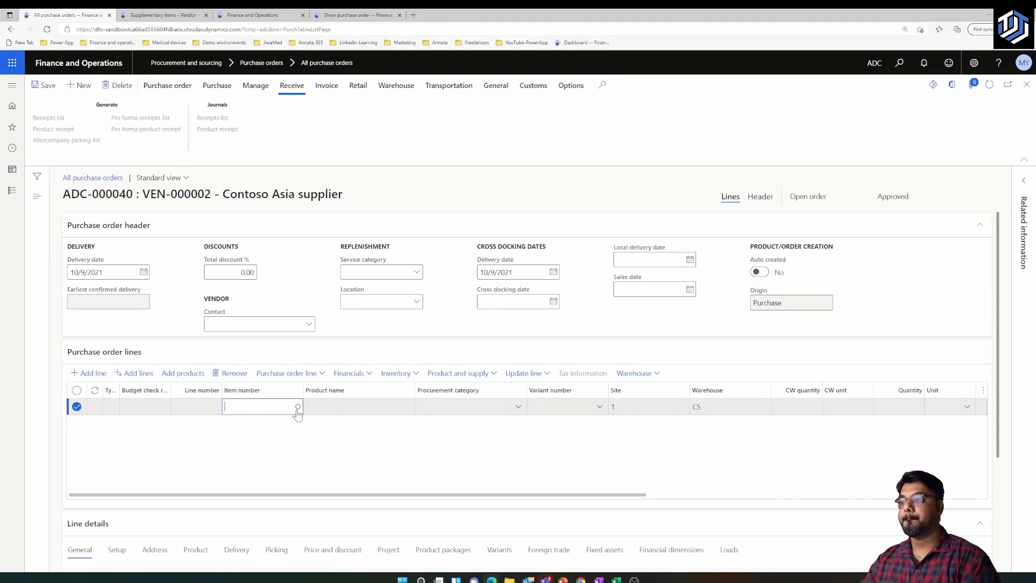
{"action": "left_click", "coordinate": [297, 407]}
{"action": "scroll", "coordinate": [277, 467], "scroll_direction": "down", "scroll_amount": 5}
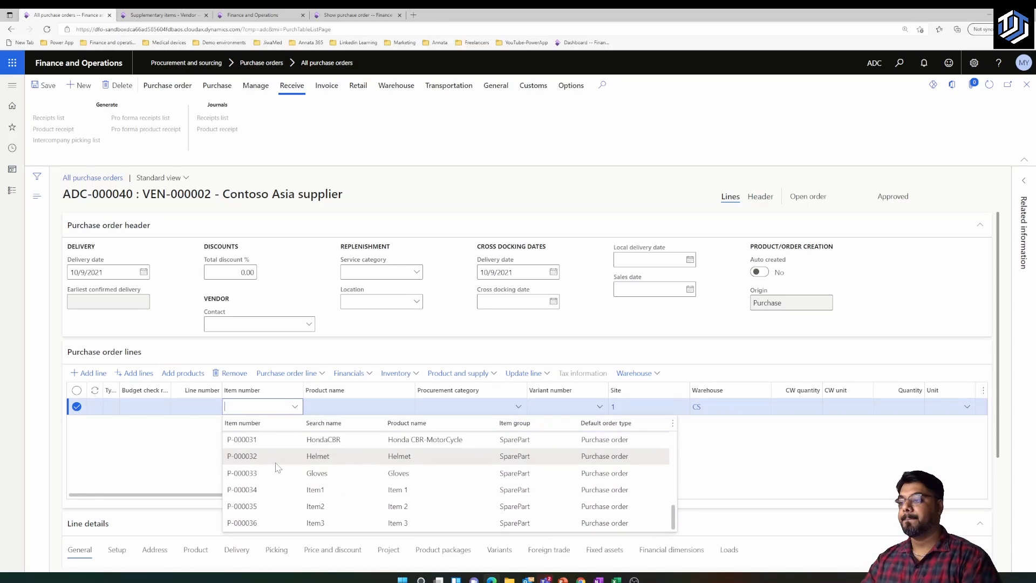
{"action": "left_click", "coordinate": [242, 440]}
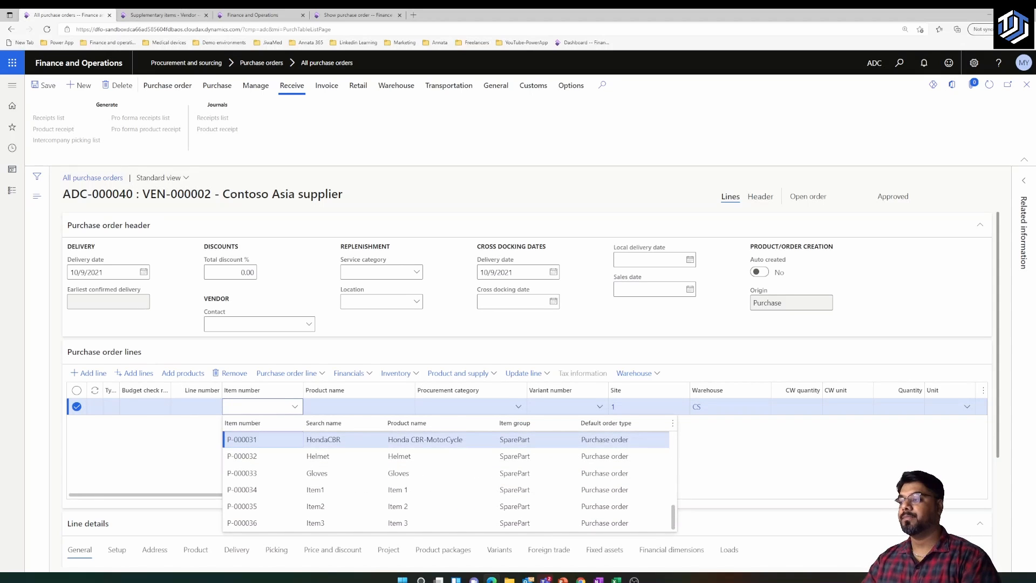
{"action": "left_click", "coordinate": [273, 440]}
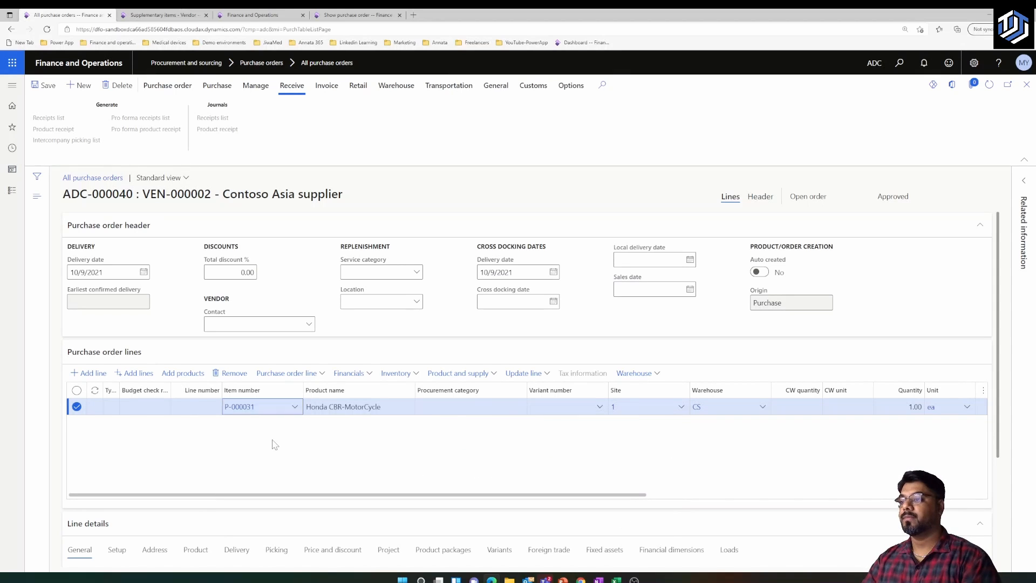
Calculate the motorcycle line's supplementary items and add the mandatory helmet and gloves to the purchase order.
{"action": "left_click", "coordinate": [322, 374]}
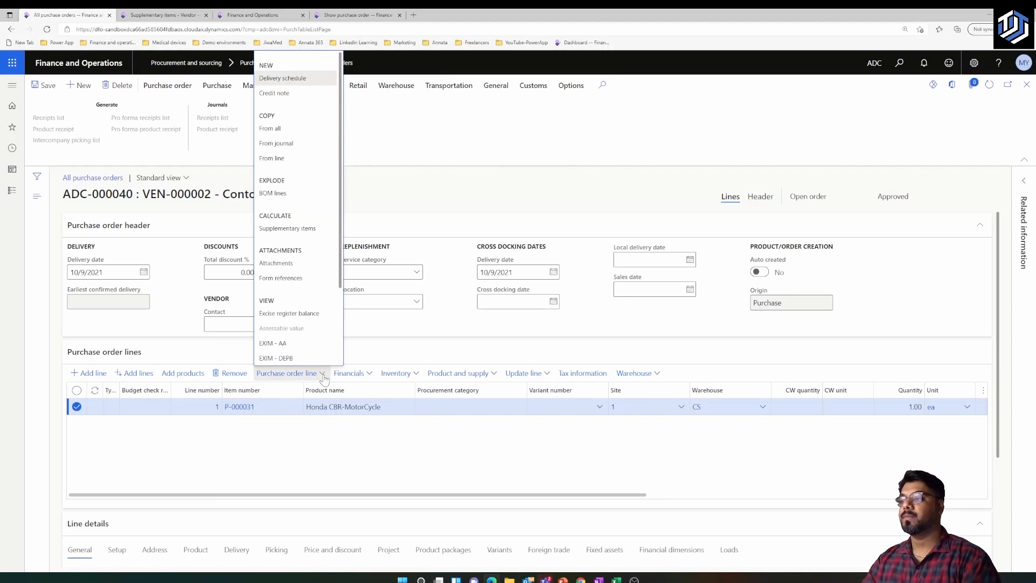
{"action": "left_click", "coordinate": [302, 231]}
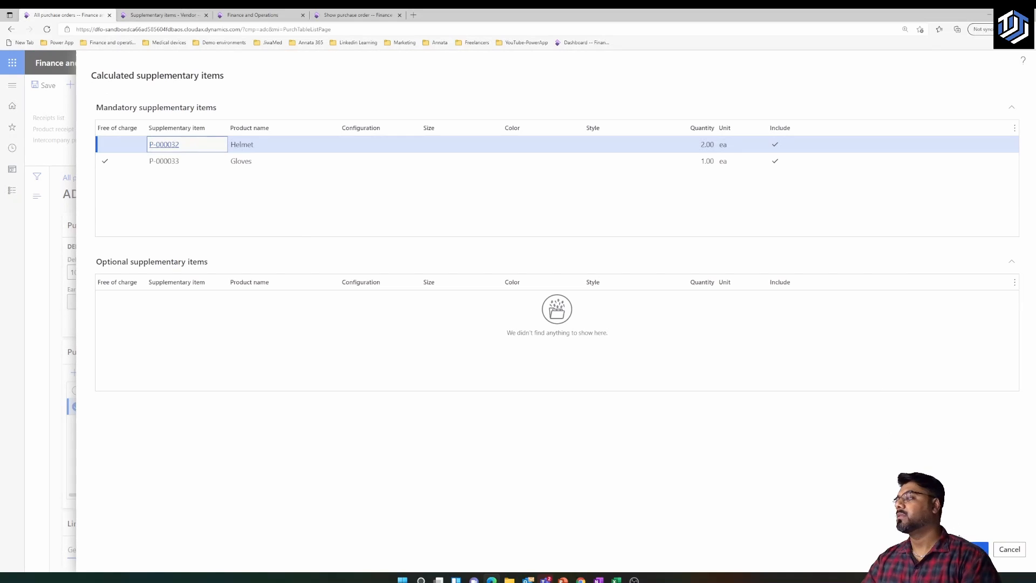
{"action": "left_click", "coordinate": [980, 549]}
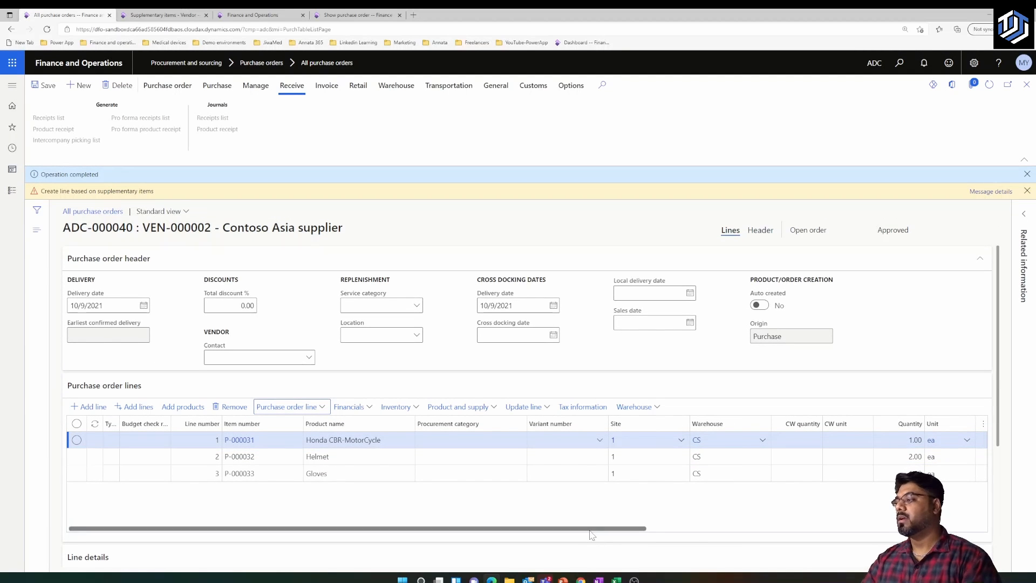
Compare the unit prices and net amounts of the generated helmet and gloves lines.
{"action": "left_click_drag", "start_coordinate": [597, 529], "coordinate": [787, 531]}
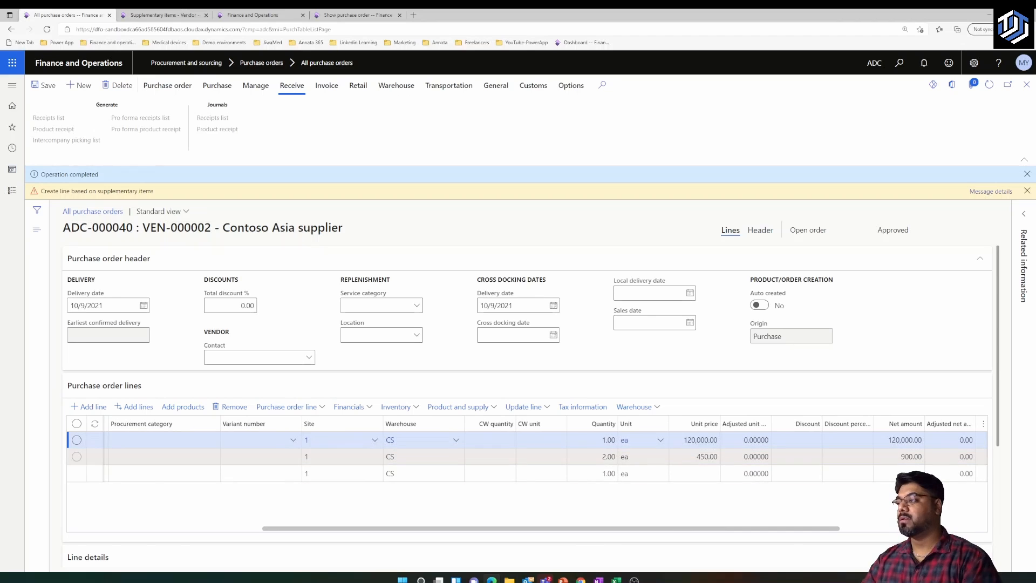
{"action": "left_click", "coordinate": [702, 456]}
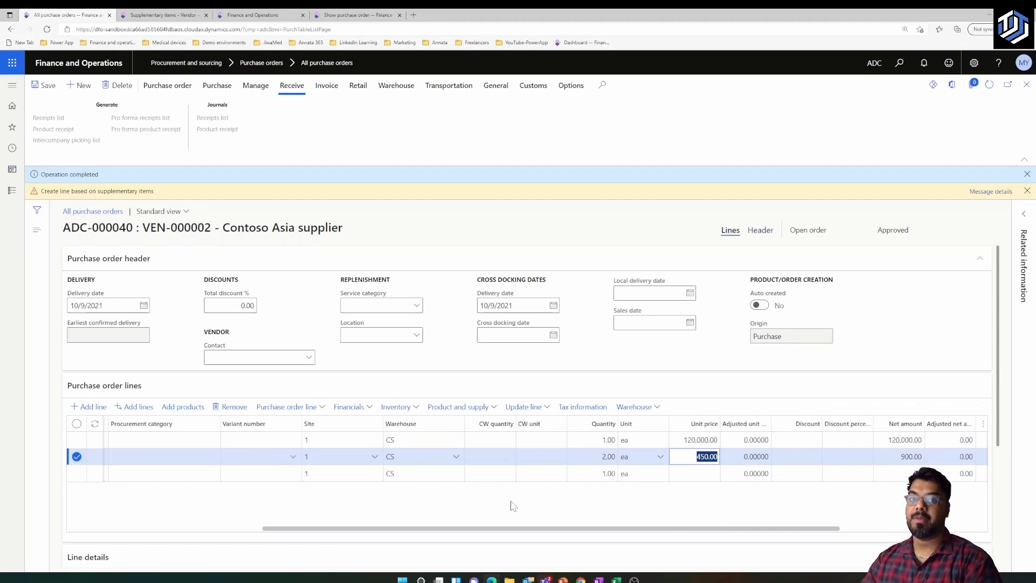
{"action": "key", "text": "Down"}
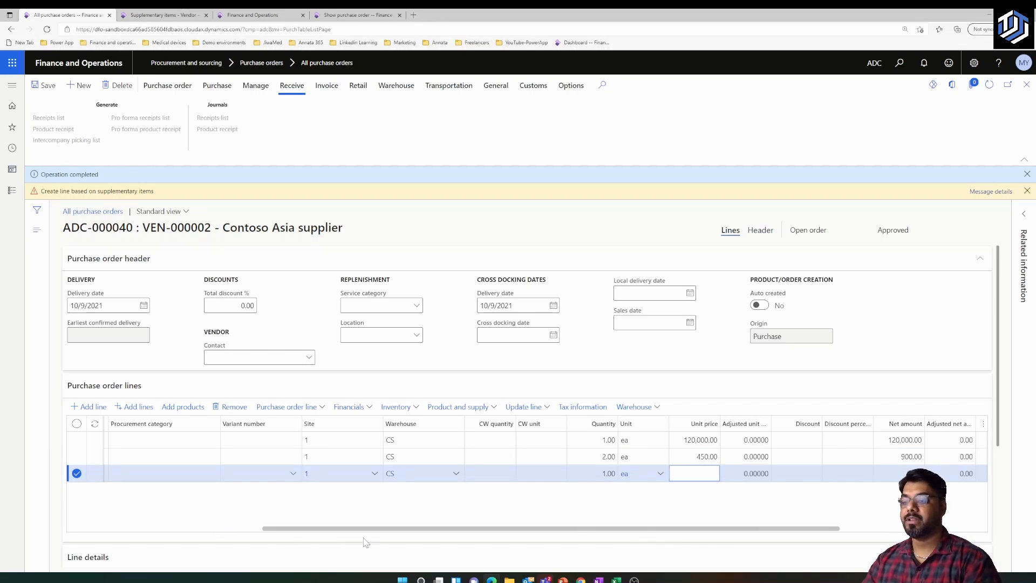
Remove the helmet, gloves and Honda CBR-MotorCycle lines from the purchase order.
{"action": "left_click_drag", "start_coordinate": [365, 529], "coordinate": [134, 526]}
{"action": "left_click", "coordinate": [77, 458]}
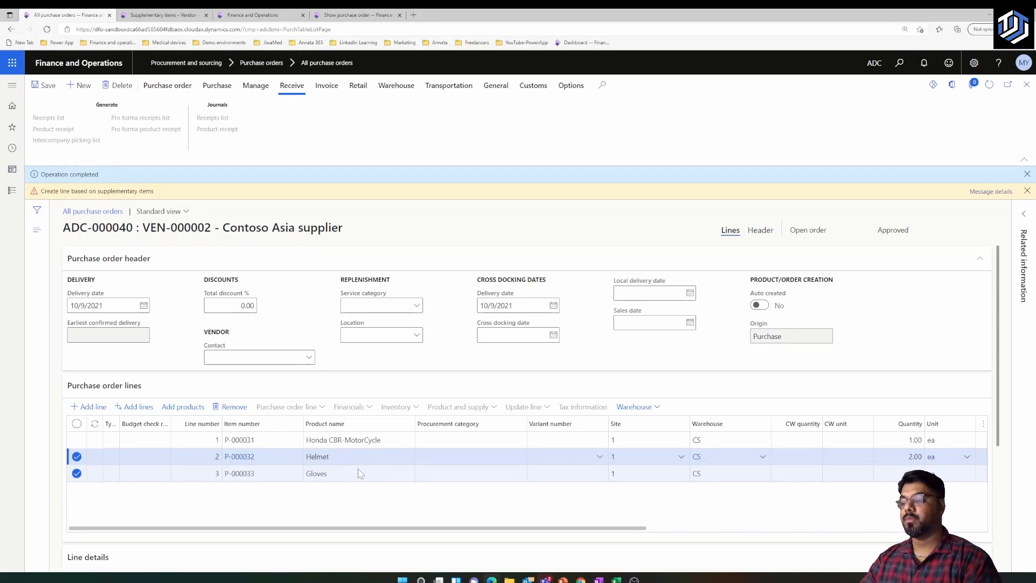
{"action": "key", "text": "alt+Delete"}
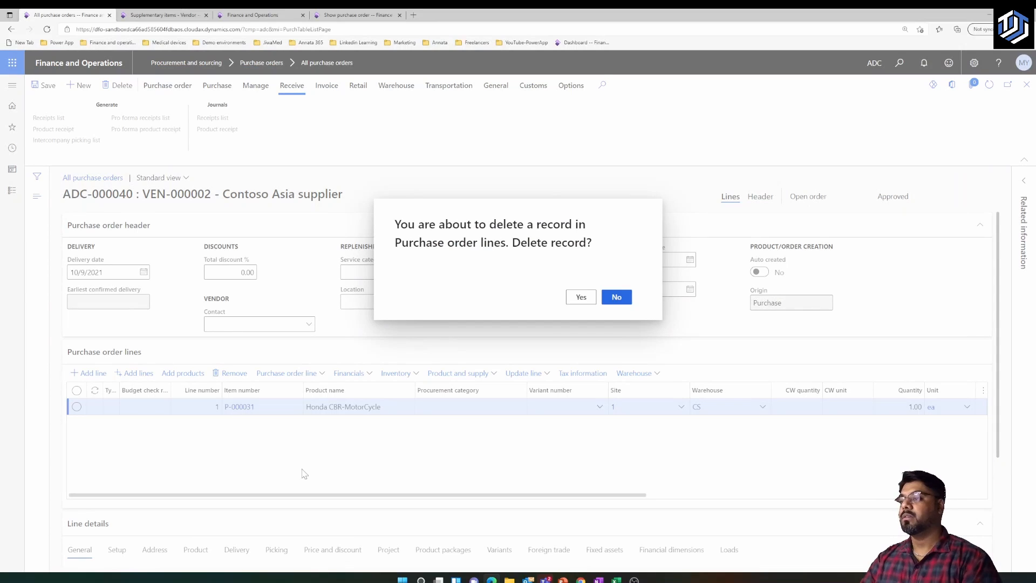
Create a vendor supplementary line for all accounts with quantity limit 10 and supplementary item P-000031, the Honda CBR-MotorCycle.
{"action": "left_click", "coordinate": [156, 15]}
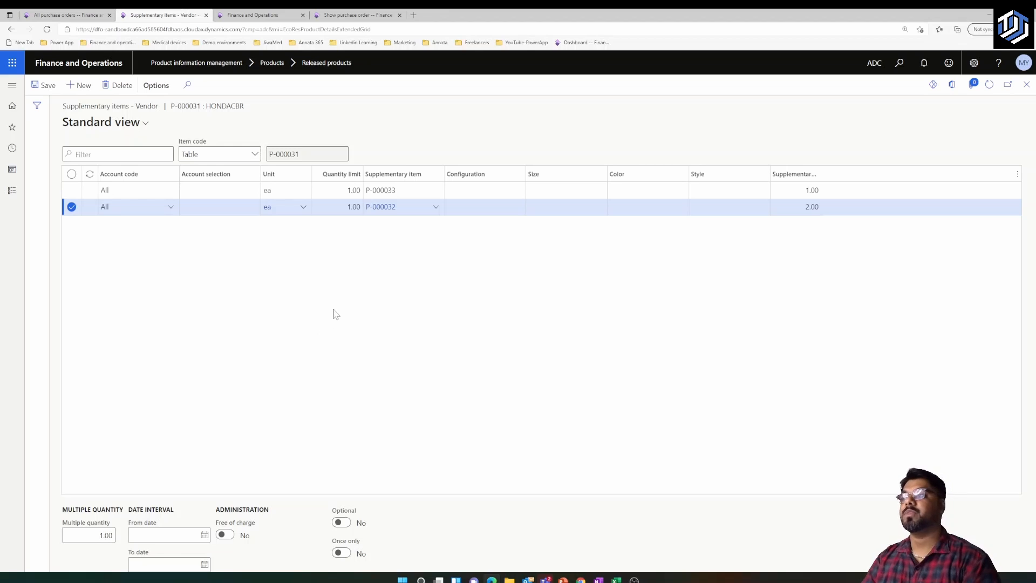
{"action": "left_click", "coordinate": [84, 87]}
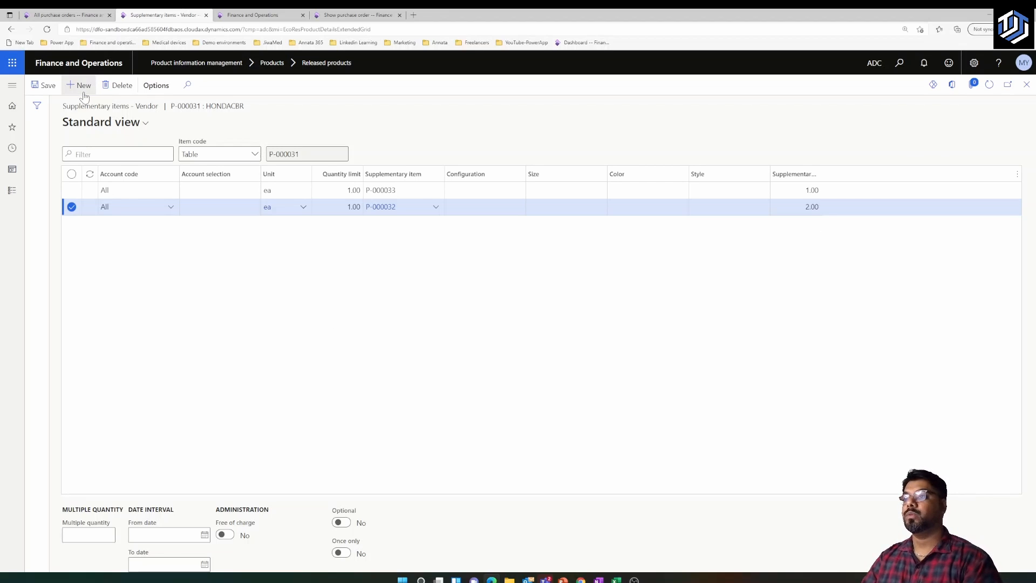
{"action": "left_click", "coordinate": [174, 208]}
{"action": "left_click", "coordinate": [131, 261]}
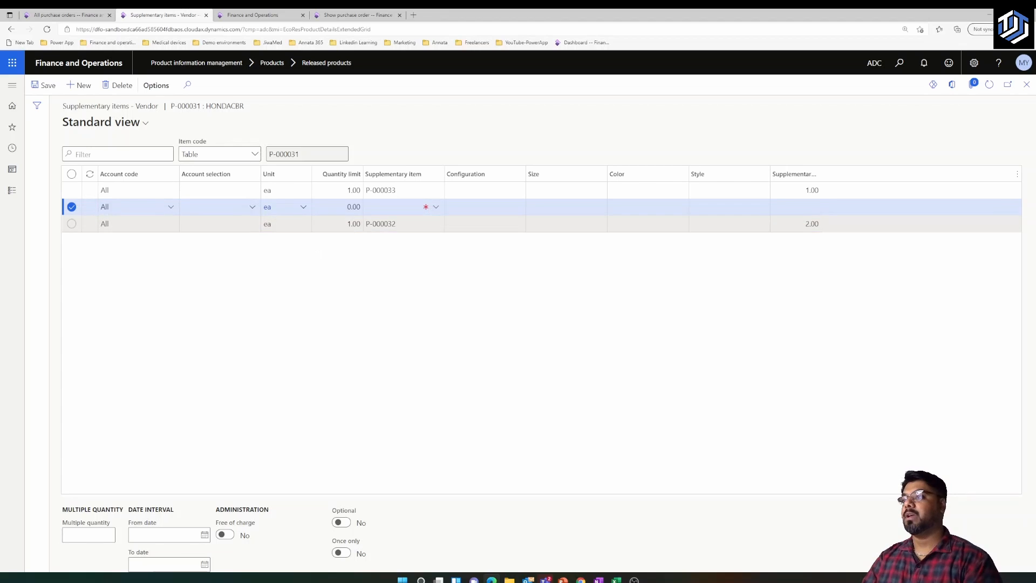
{"action": "left_click", "coordinate": [337, 207]}
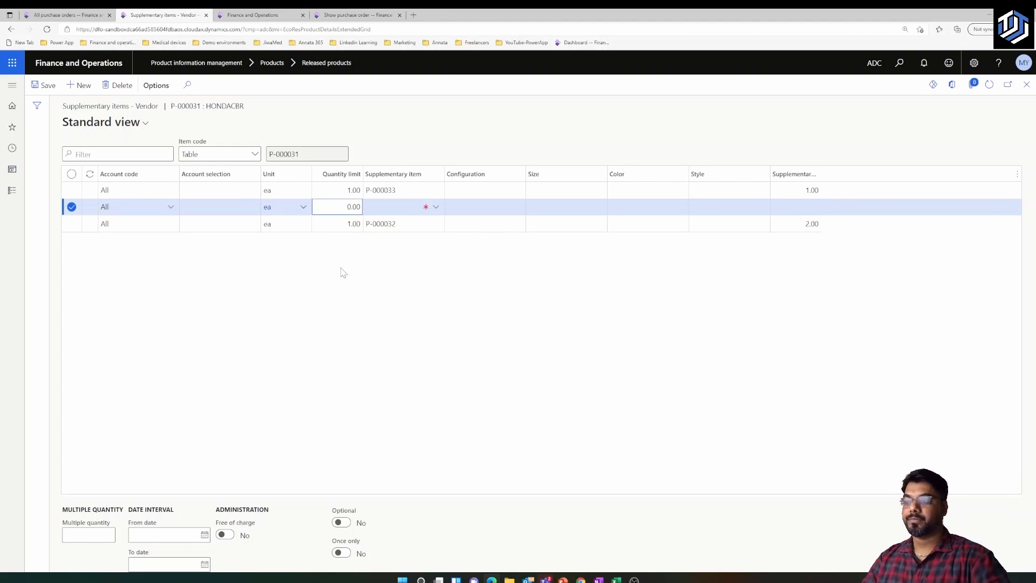
{"action": "type", "text": "1"}
{"action": "left_click", "coordinate": [441, 209]}
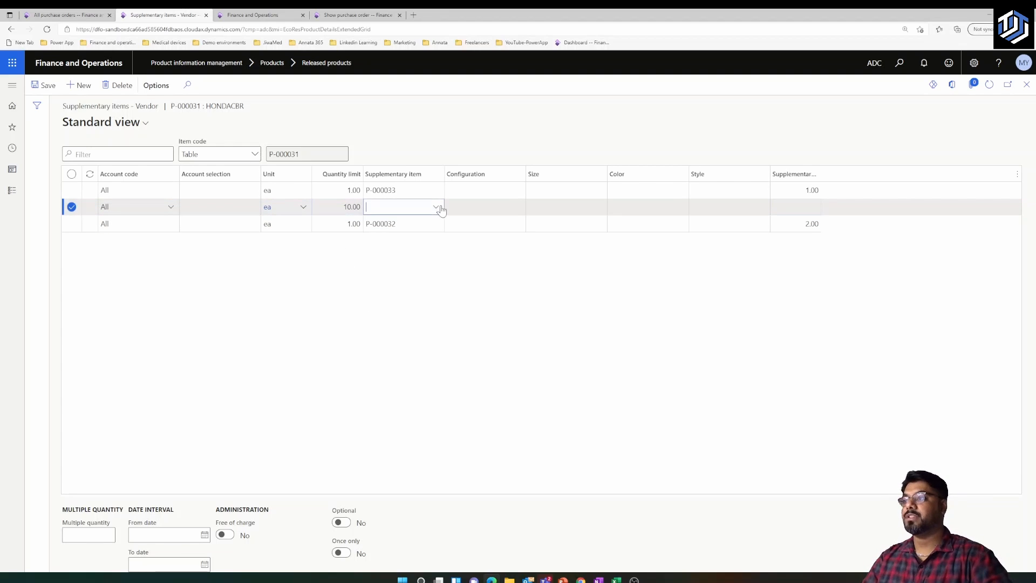
{"action": "left_click", "coordinate": [440, 209]}
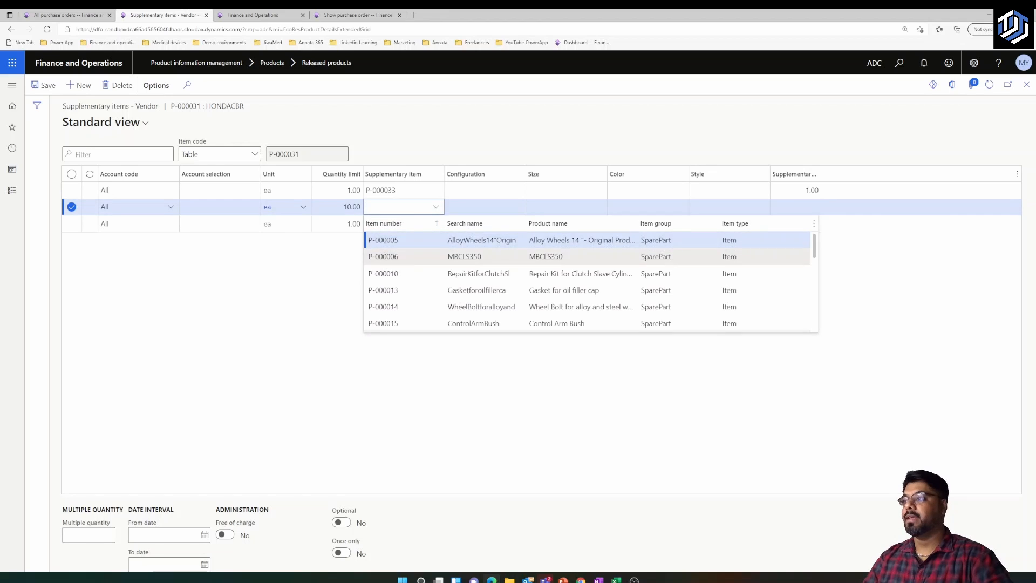
{"action": "scroll", "coordinate": [591, 281], "scroll_direction": "down", "scroll_amount": 5}
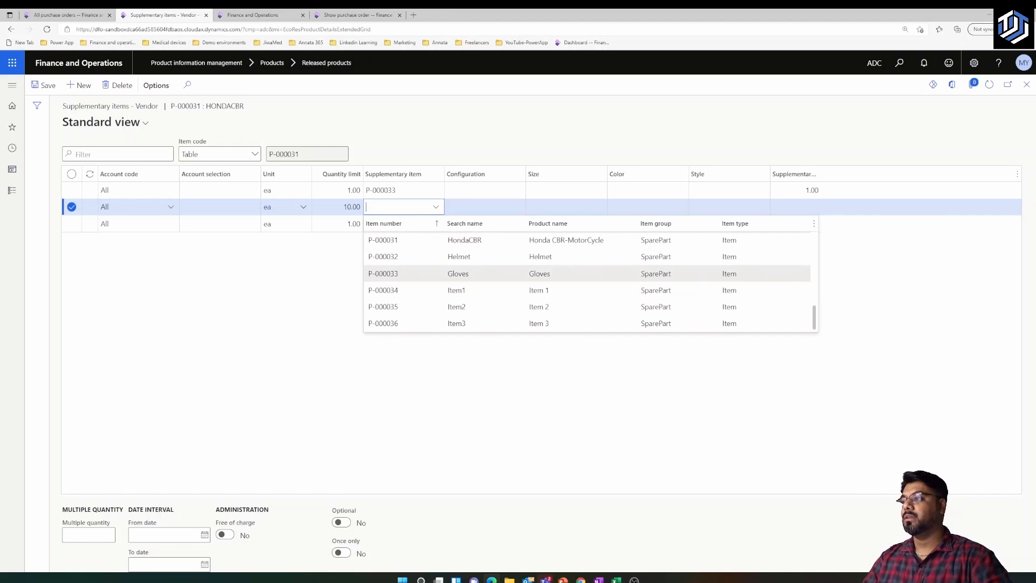
{"action": "left_click", "coordinate": [412, 244]}
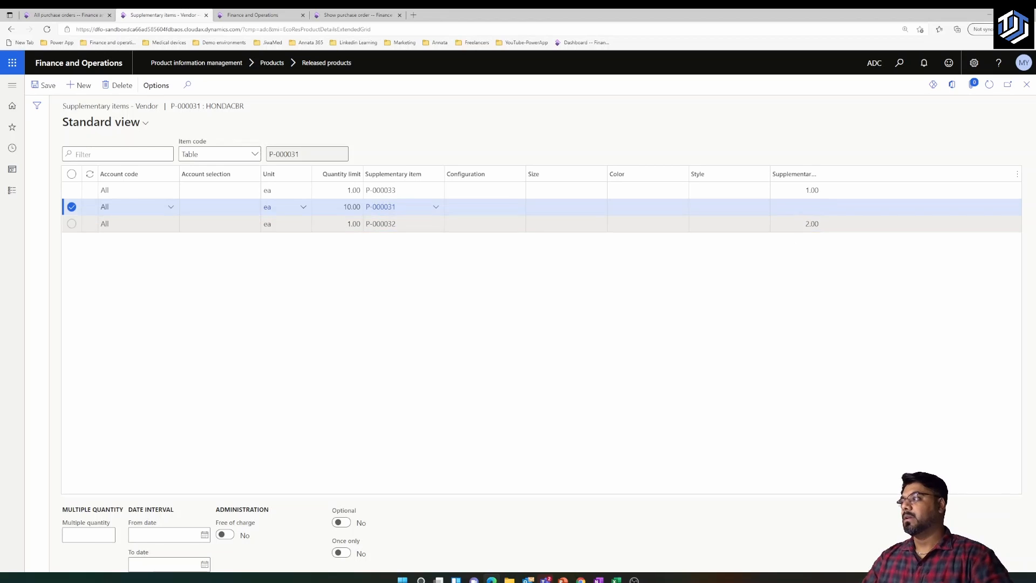
Set the new line's supplementary quantity to 1 and its multiple quantity to 10, and save.
{"action": "left_click", "coordinate": [796, 207]}
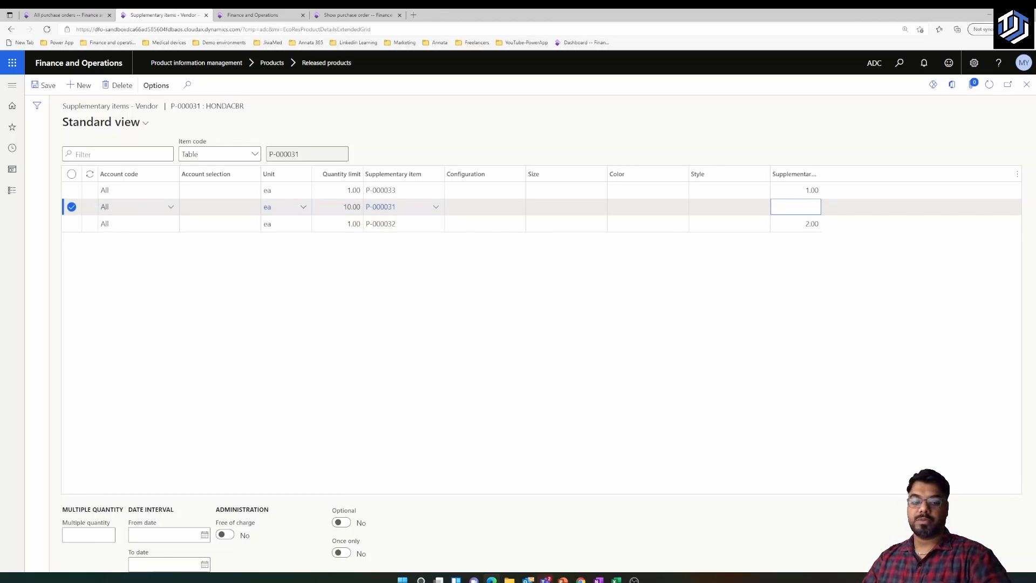
{"action": "type", "text": "1"}
{"action": "left_click", "coordinate": [754, 361]}
{"action": "left_click", "coordinate": [109, 536]}
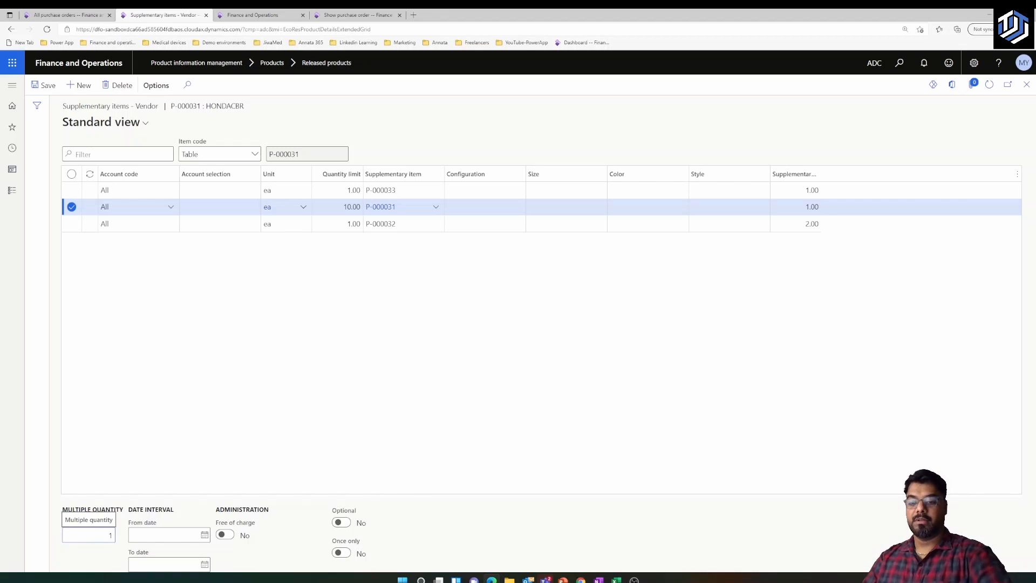
{"action": "type", "text": "0"}
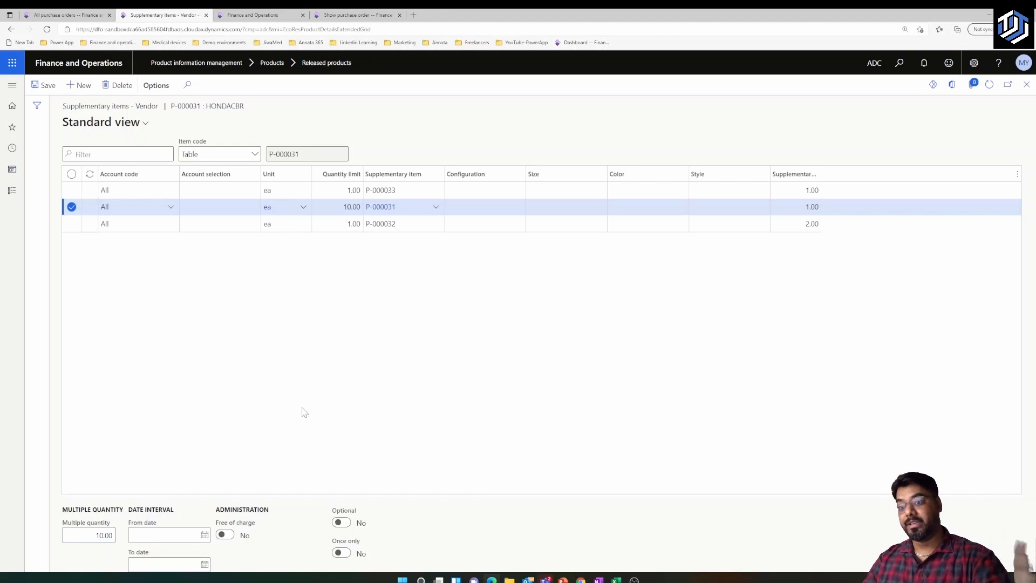
{"action": "left_click", "coordinate": [43, 85]}
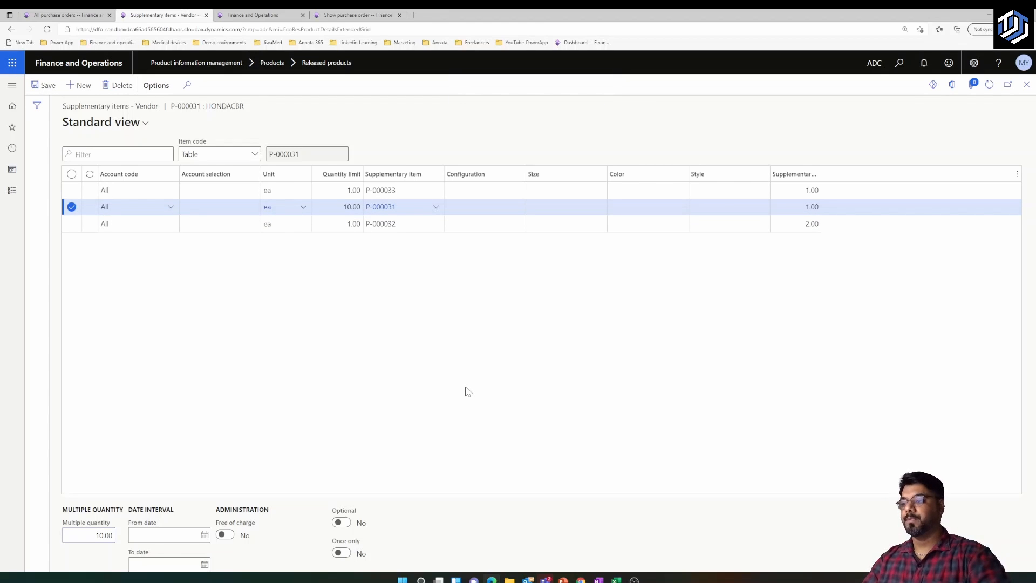
Add a purchase order line for the Honda CBR-MotorCycle, P-000031, with a quantity of 10.
{"action": "left_click", "coordinate": [67, 15]}
{"action": "left_click", "coordinate": [90, 373]}
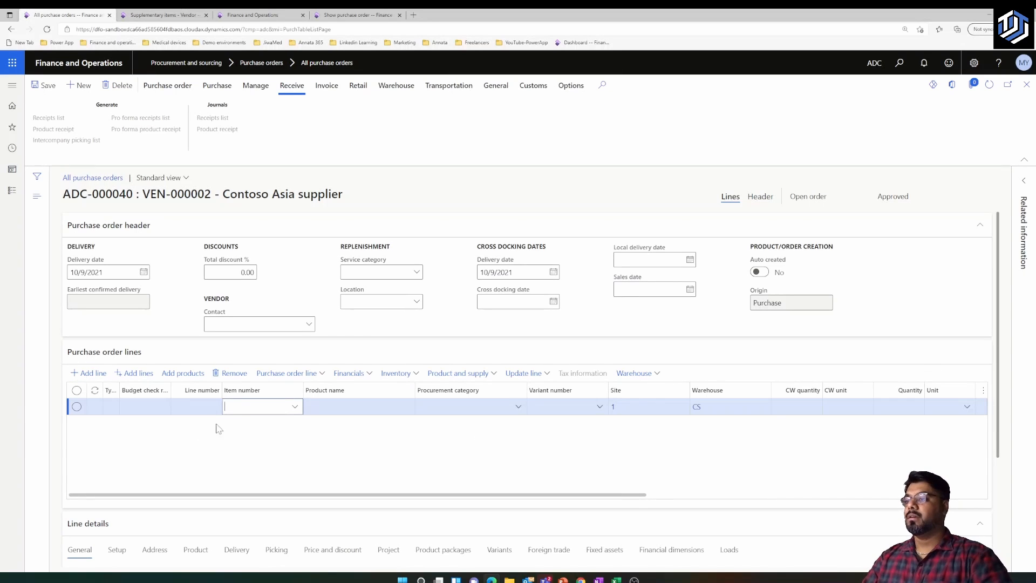
{"action": "left_click", "coordinate": [296, 409]}
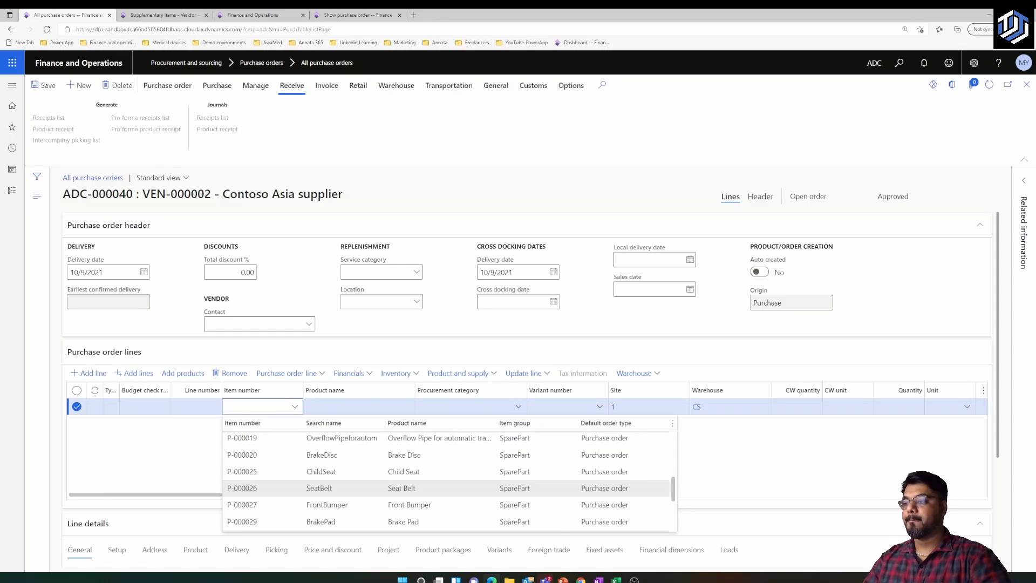
{"action": "scroll", "coordinate": [449, 481], "scroll_direction": "down", "scroll_amount": 1}
{"action": "left_click", "coordinate": [243, 487]}
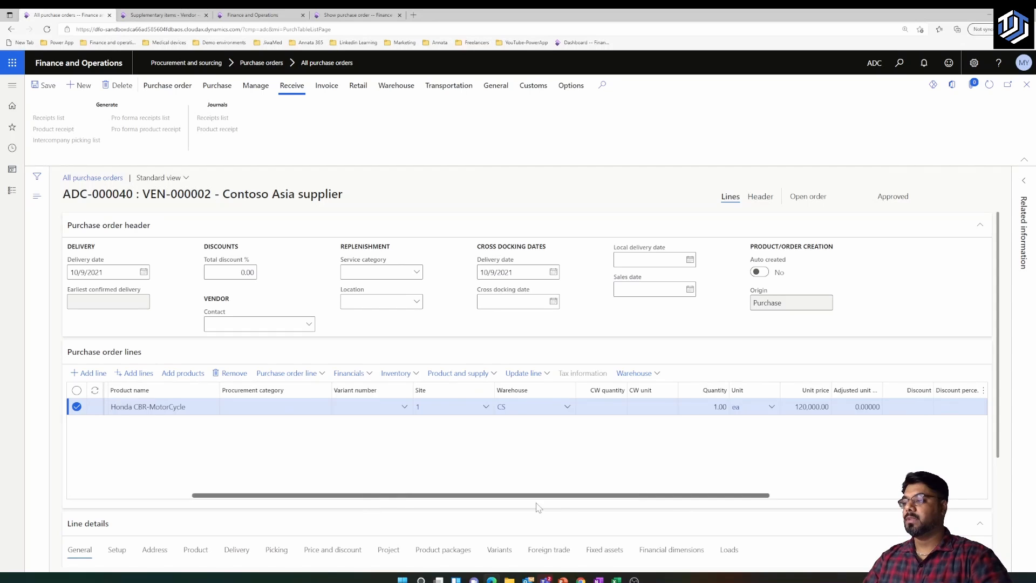
{"action": "left_click", "coordinate": [596, 408]}
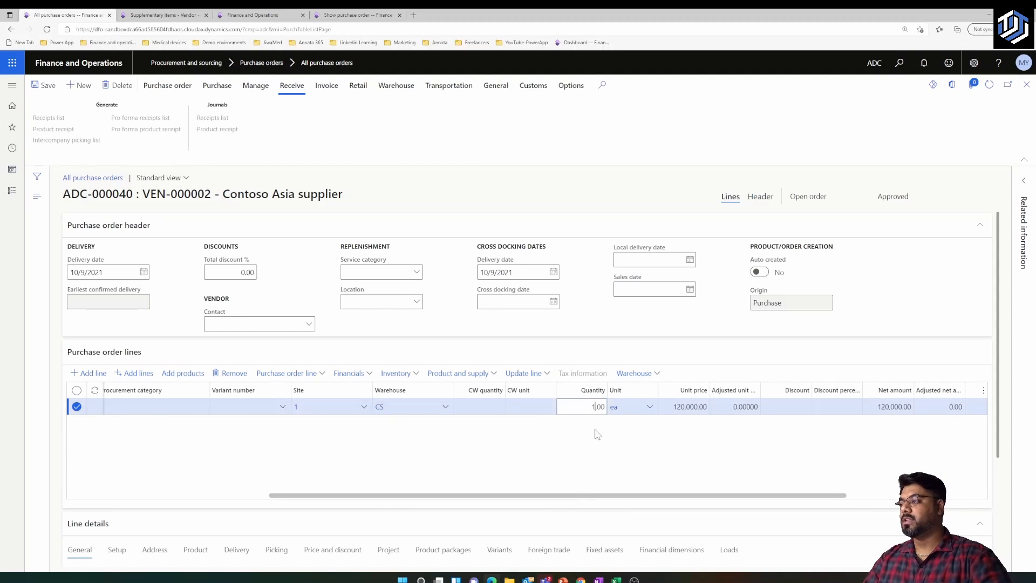
{"action": "type", "text": "0"}
{"action": "left_click", "coordinate": [597, 435]}
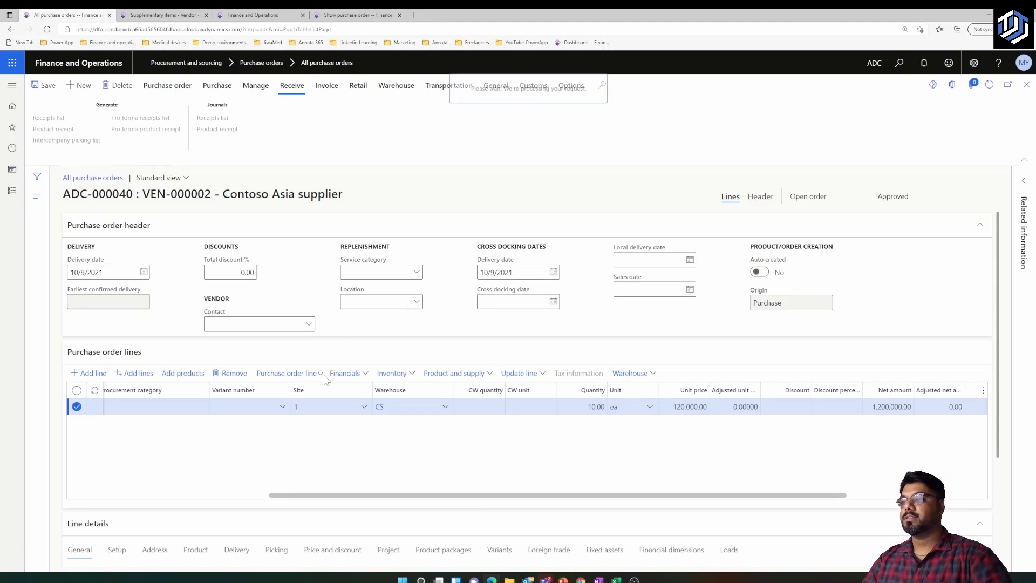
Calculate the line's supplementary items, check for the extra Honda CBR-MotorCycle, and close without adding them.
{"action": "left_click", "coordinate": [303, 373]}
{"action": "left_click", "coordinate": [290, 228]}
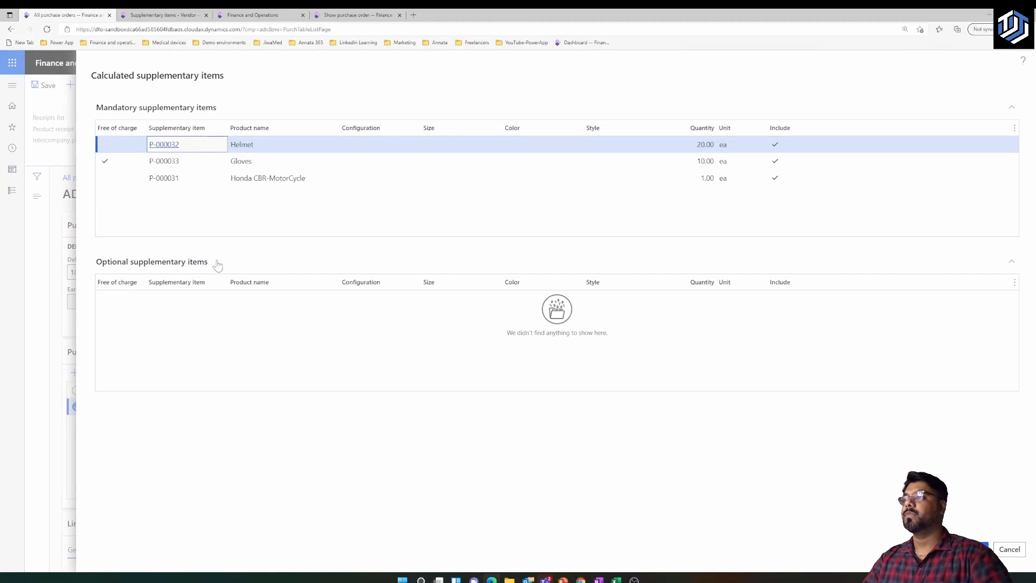
{"action": "left_click", "coordinate": [330, 179]}
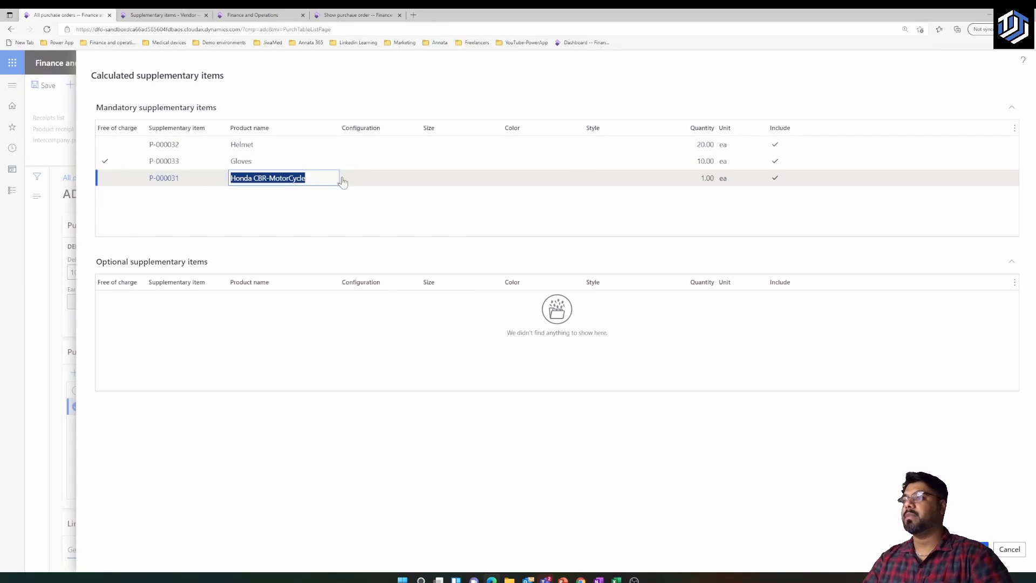
{"action": "left_click", "coordinate": [974, 550]}
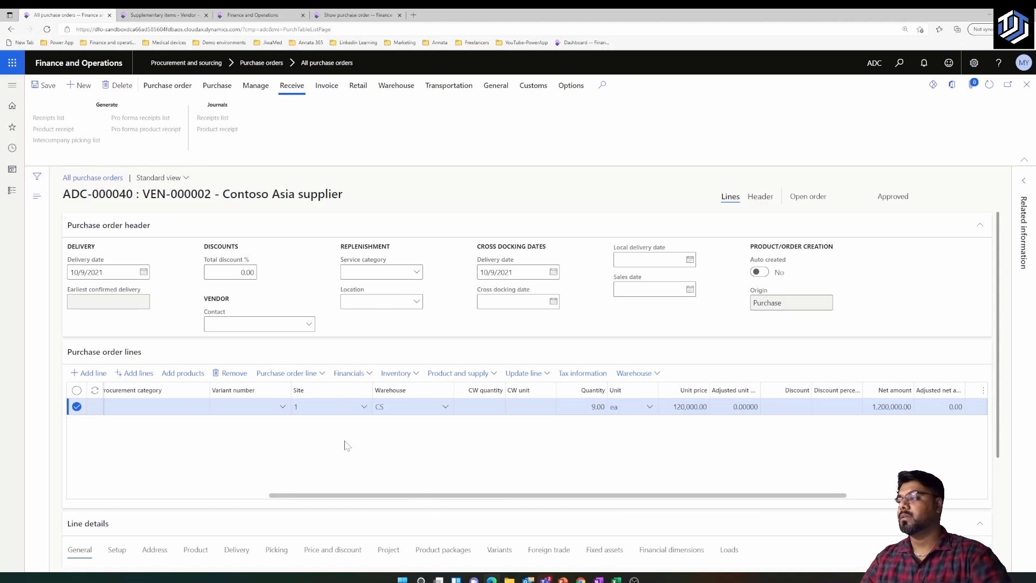
Save the motorcycle line with quantity 9, recalculate its supplementary items for review, and cancel the calculation.
{"action": "left_click", "coordinate": [47, 86]}
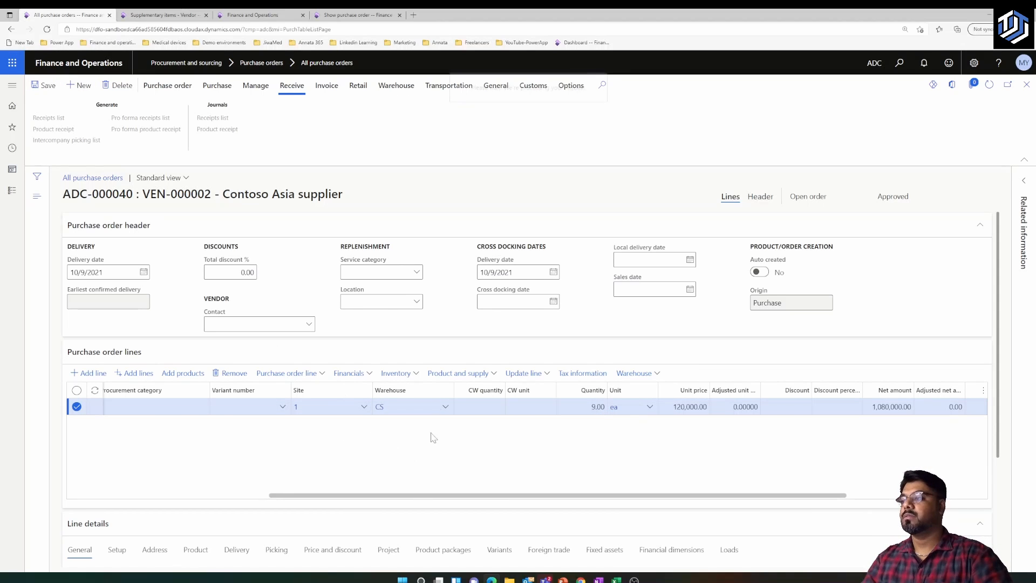
{"action": "left_click", "coordinate": [319, 373]}
{"action": "left_click", "coordinate": [260, 444]}
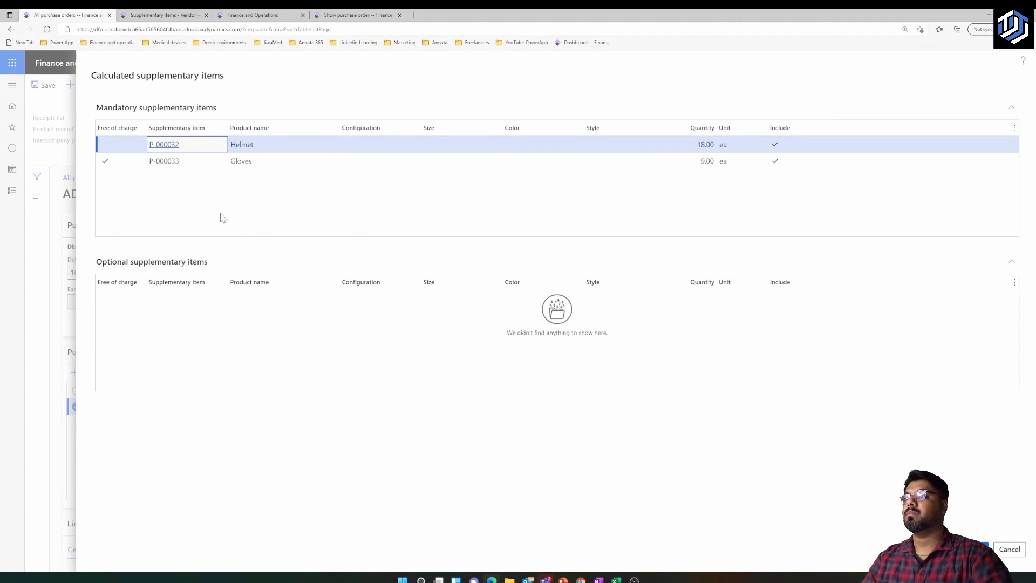
{"action": "left_click", "coordinate": [999, 549]}
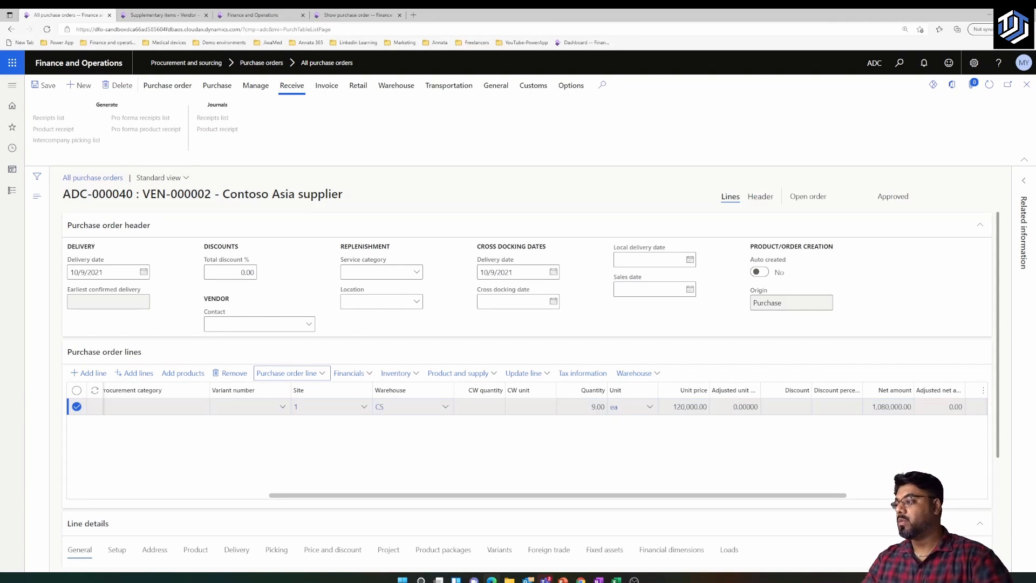
Set the motorcycle line's quantity to 20, recalculate, check the supplementary motorcycle quantity, and close without adding the items.
{"action": "left_click", "coordinate": [586, 408]}
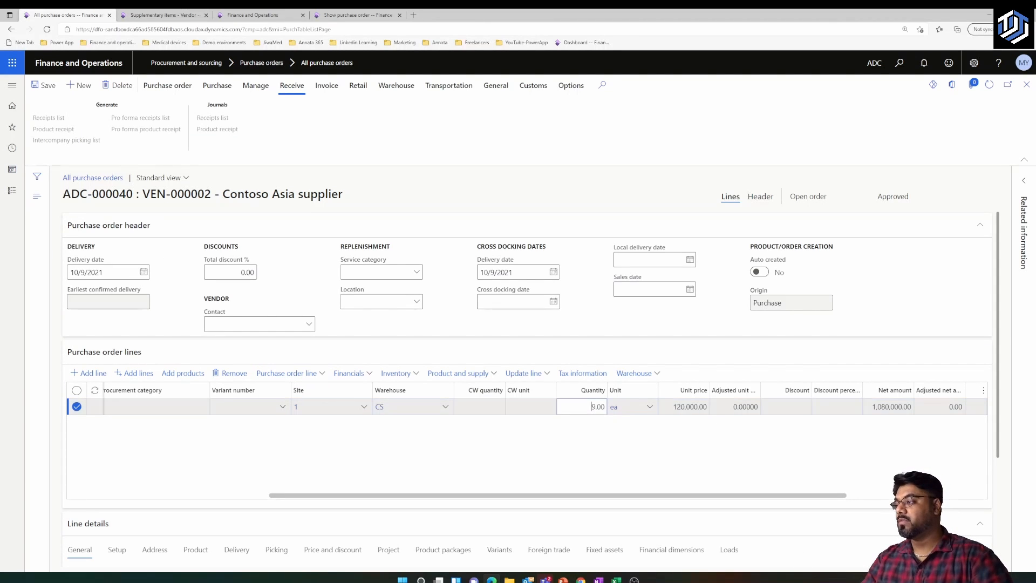
{"action": "left_click", "coordinate": [598, 434]}
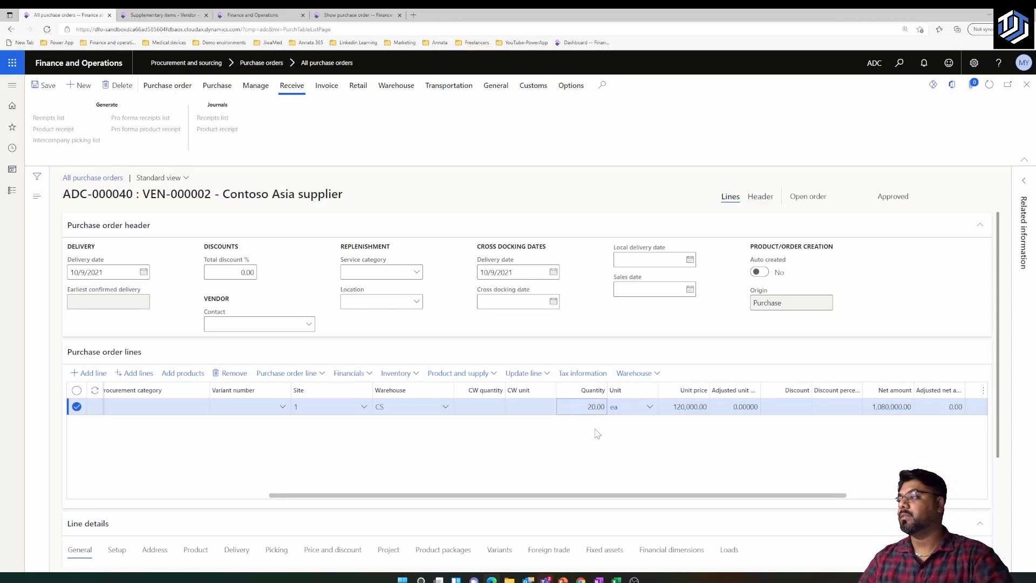
{"action": "left_click", "coordinate": [321, 373]}
{"action": "left_click", "coordinate": [308, 235]}
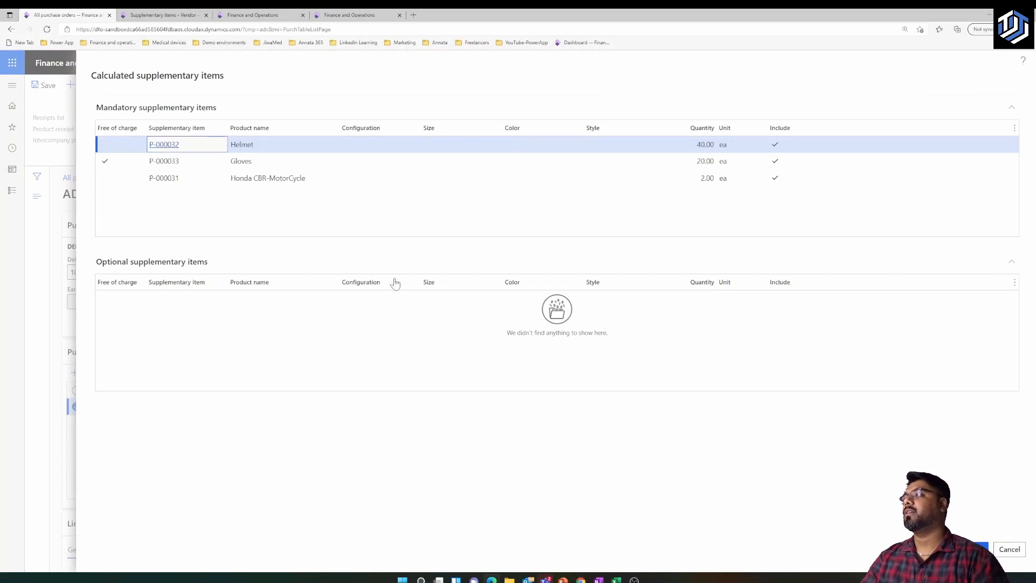
{"action": "left_click", "coordinate": [696, 179]}
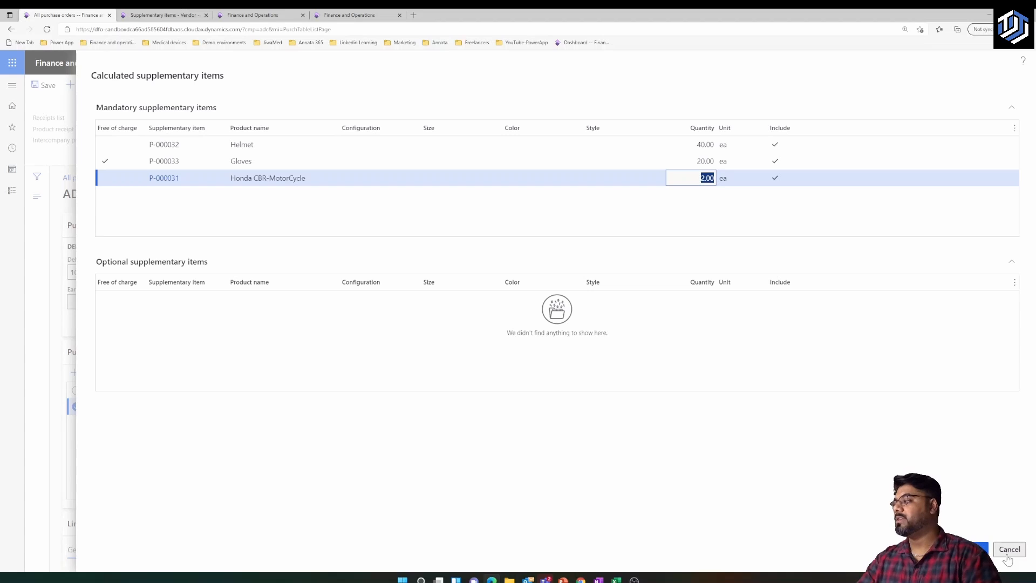
{"action": "left_click", "coordinate": [298, 180]}
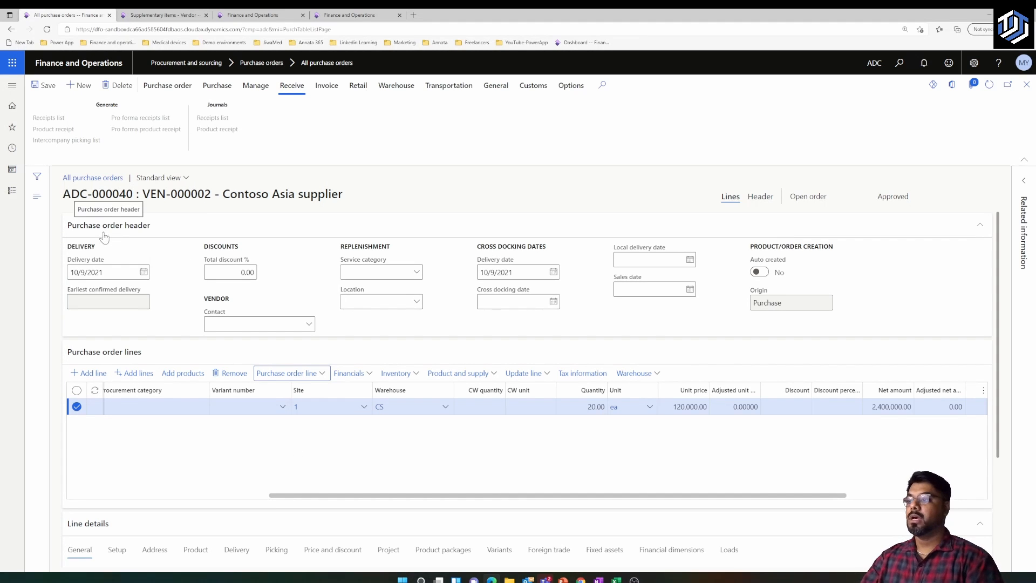